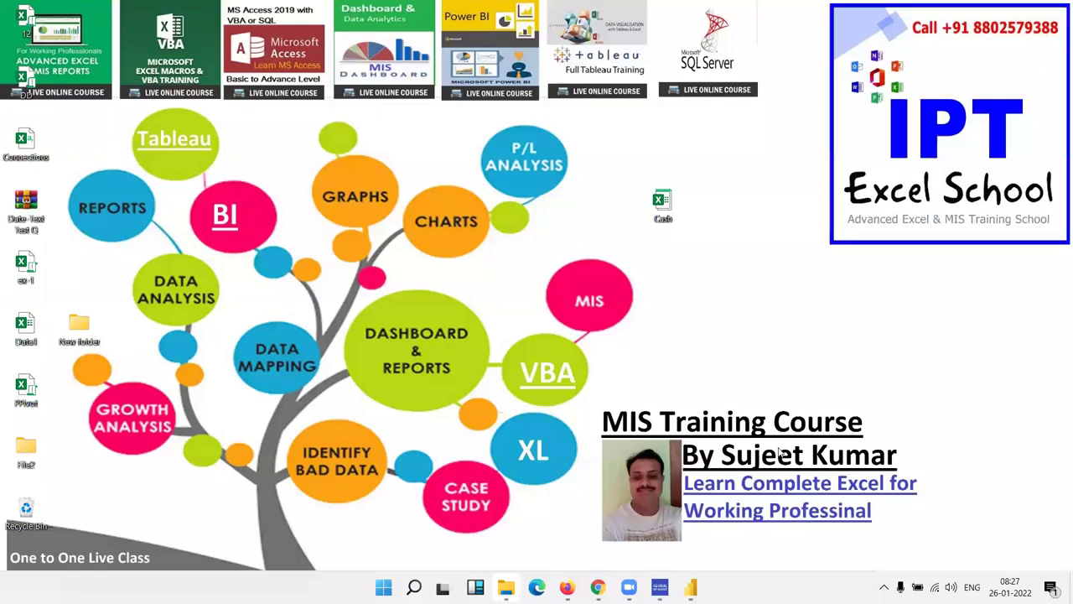
Step: Start an Excel workbook import and browse to the Documents folder
click(690, 586)
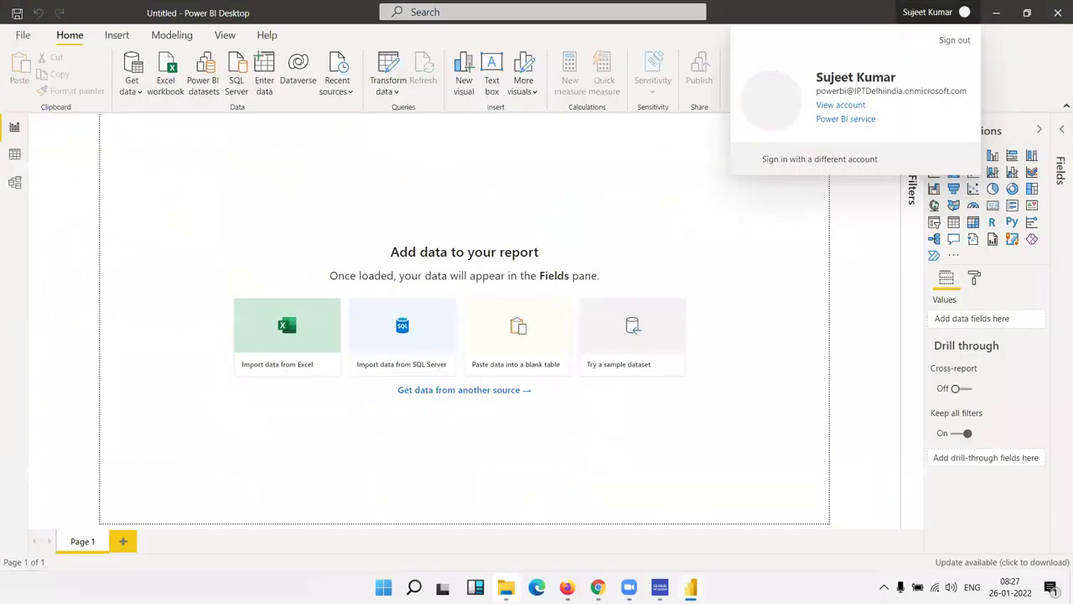
click(170, 85)
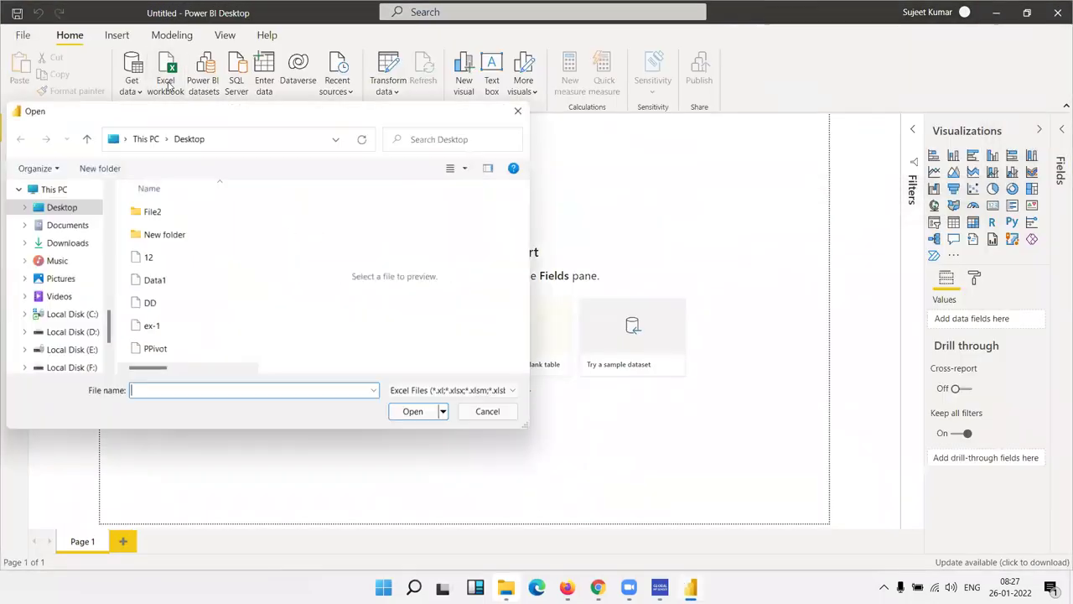
click(67, 226)
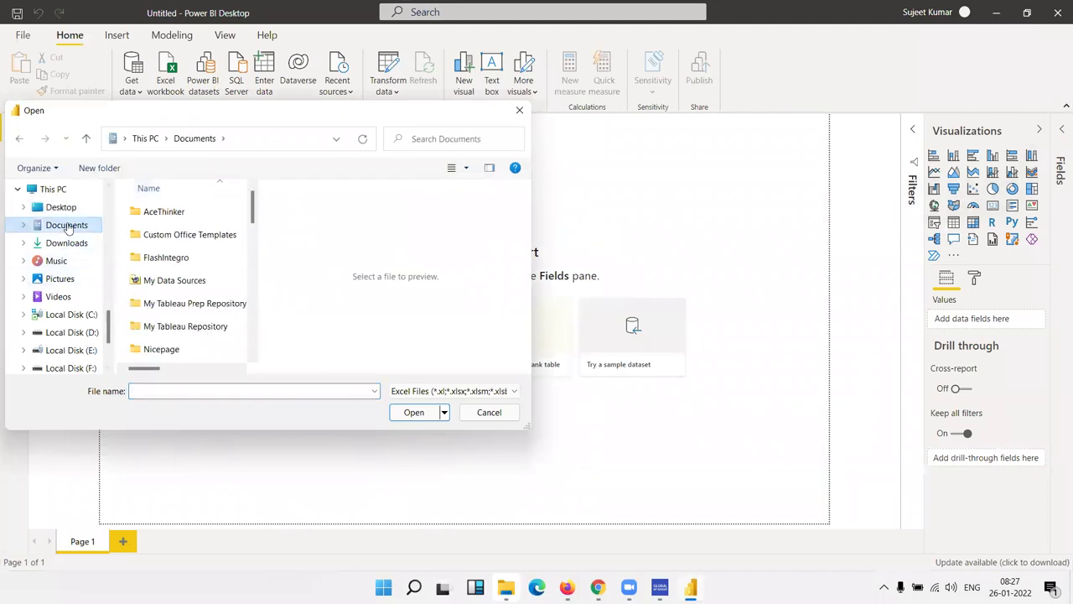
drag(256, 210, 248, 268)
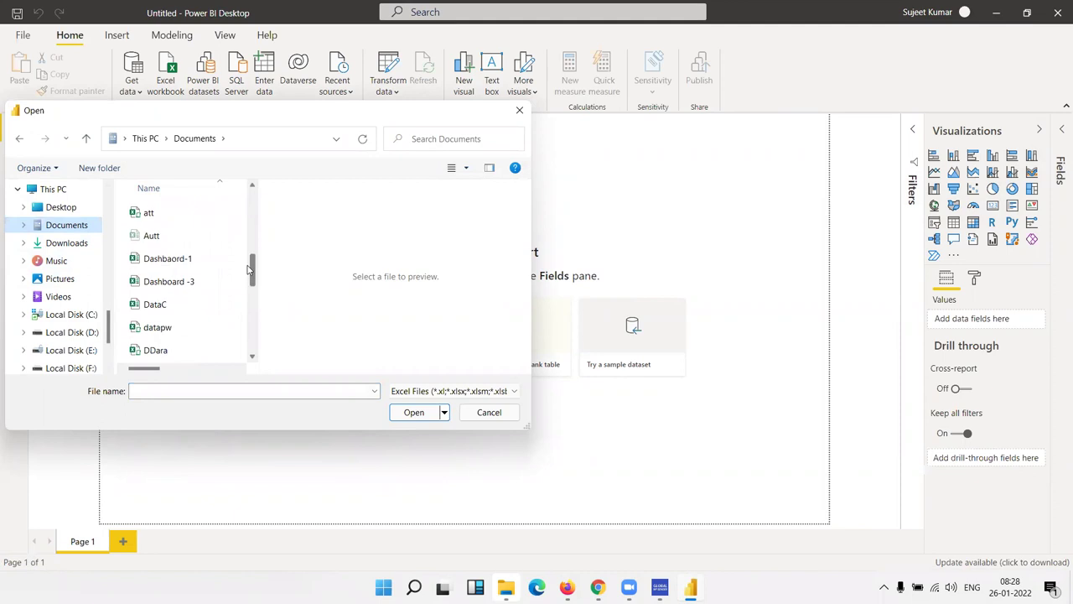
drag(246, 268, 253, 267)
scroll(227, 298, down, 2)
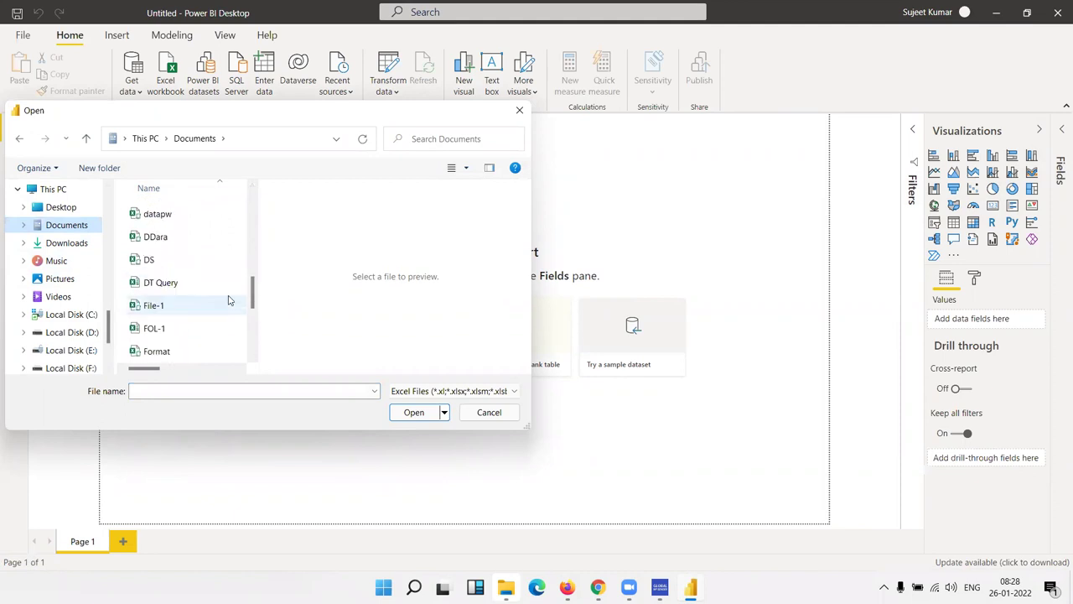
scroll(228, 300, down, 2)
Step: Enter 'datap' as the file name, pick datapw.xlsm and open it
click(187, 390)
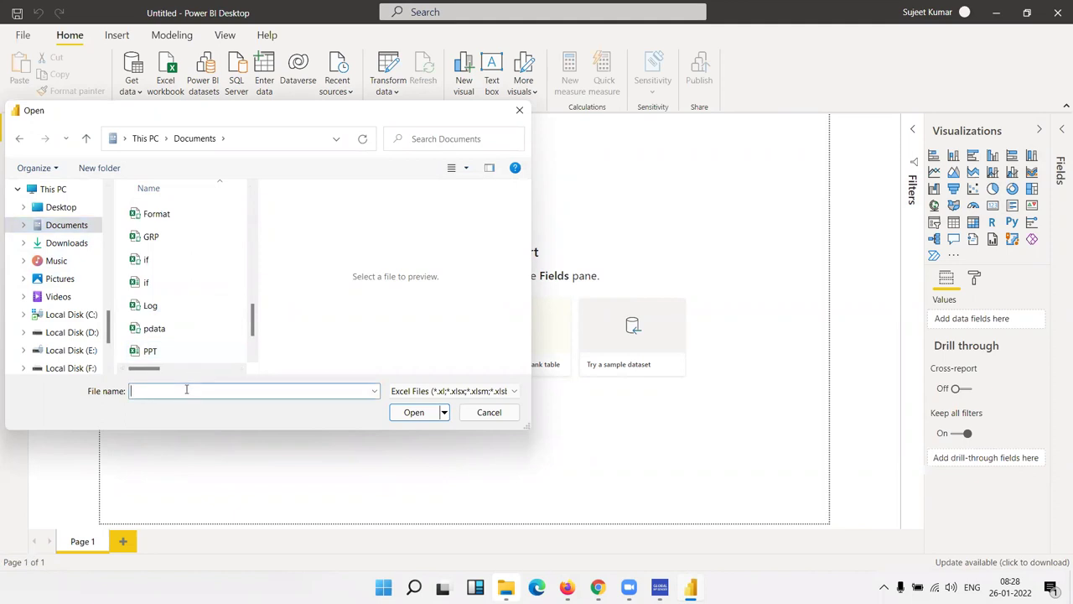
text(data)
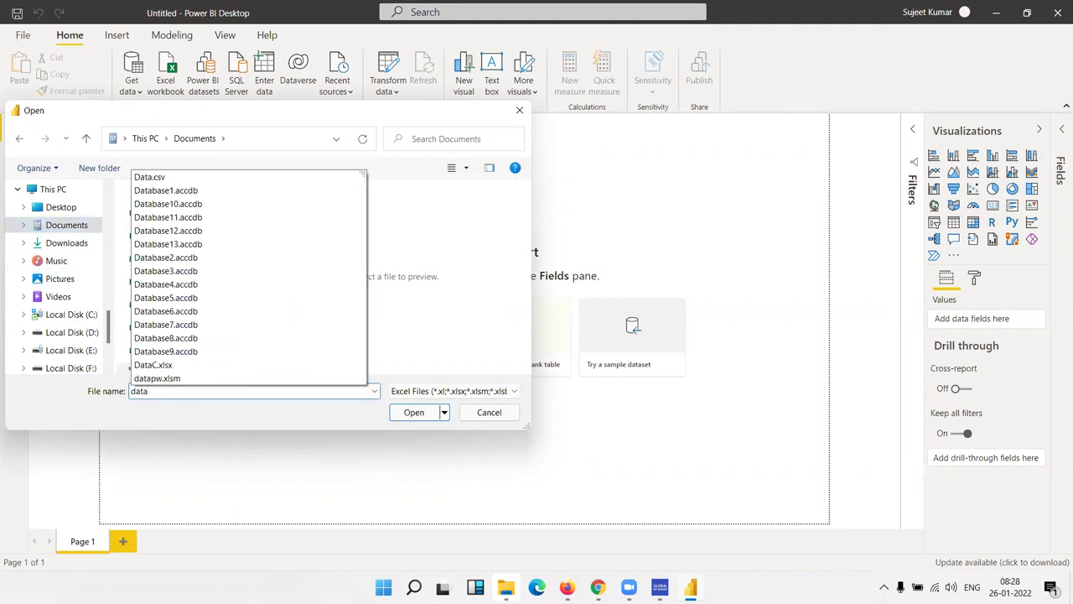
text(p)
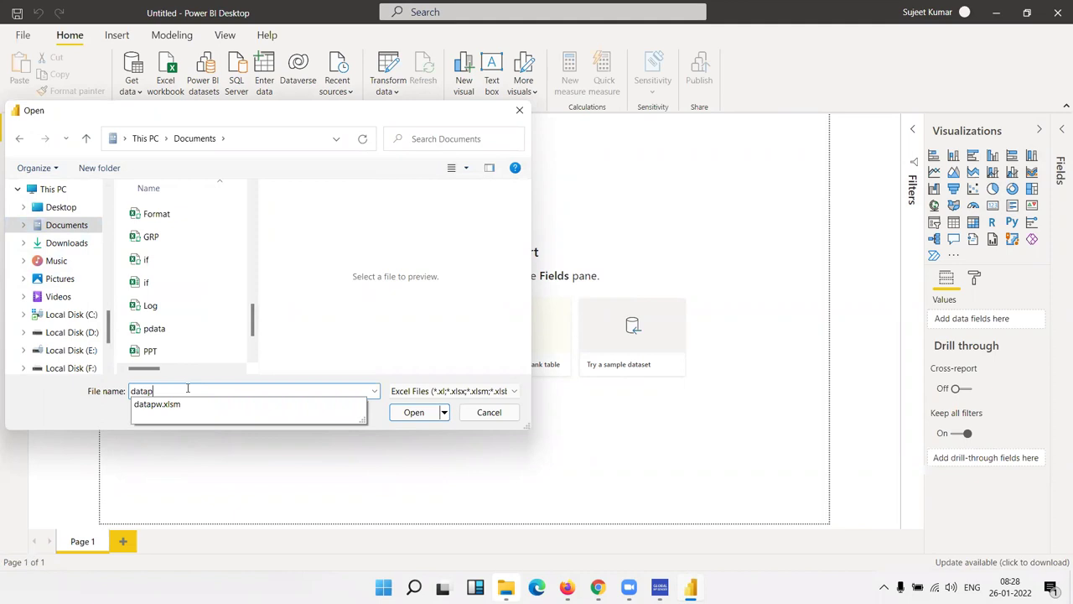
click(183, 406)
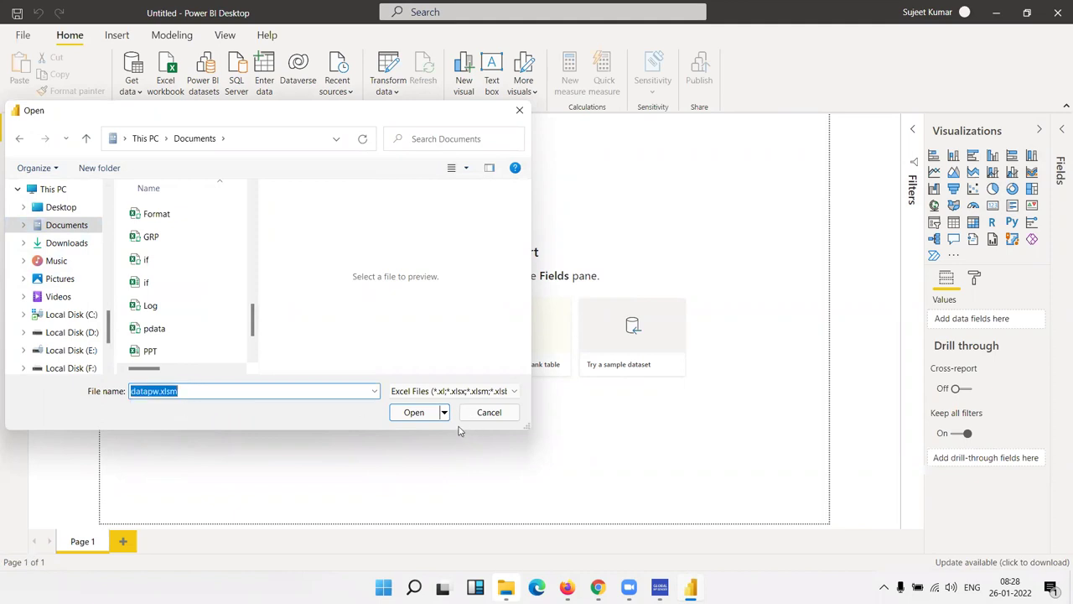
click(414, 411)
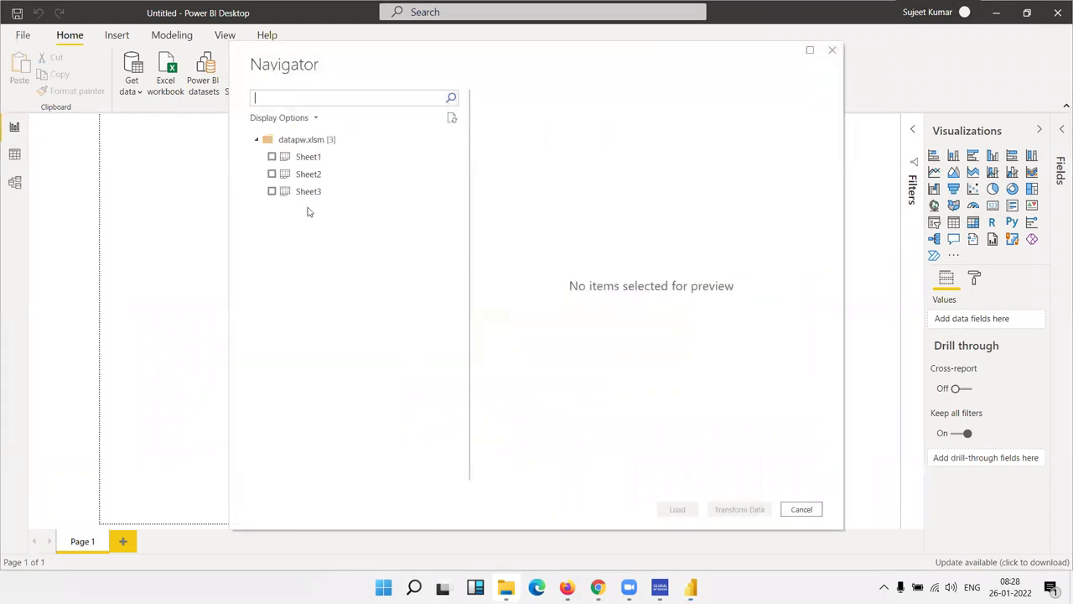
Step: Tick Sheet1 in the Navigator, preview its rows, and load it
click(272, 157)
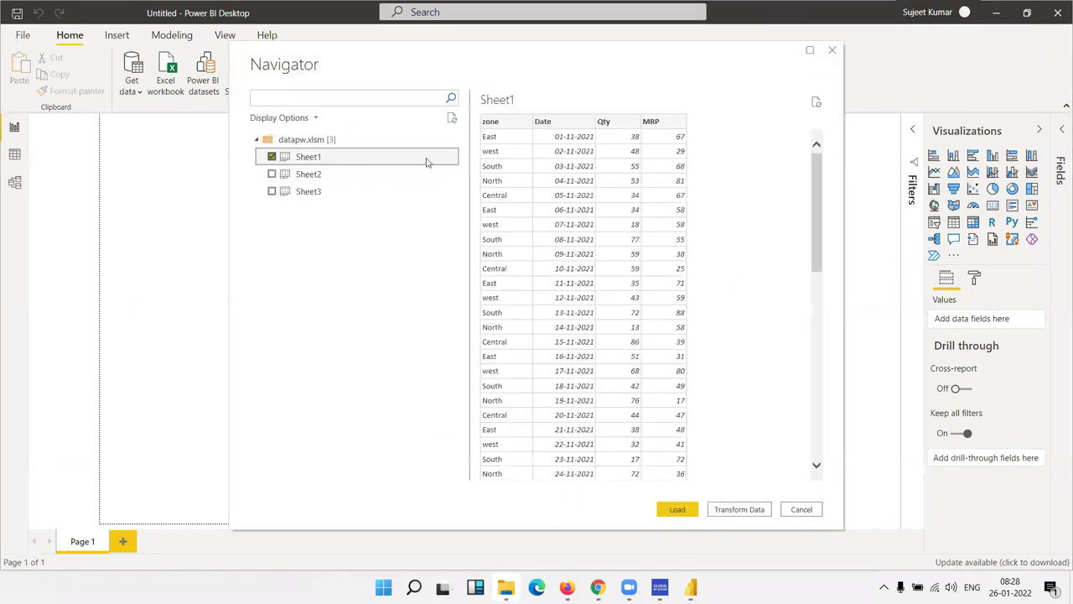
drag(823, 179, 818, 155)
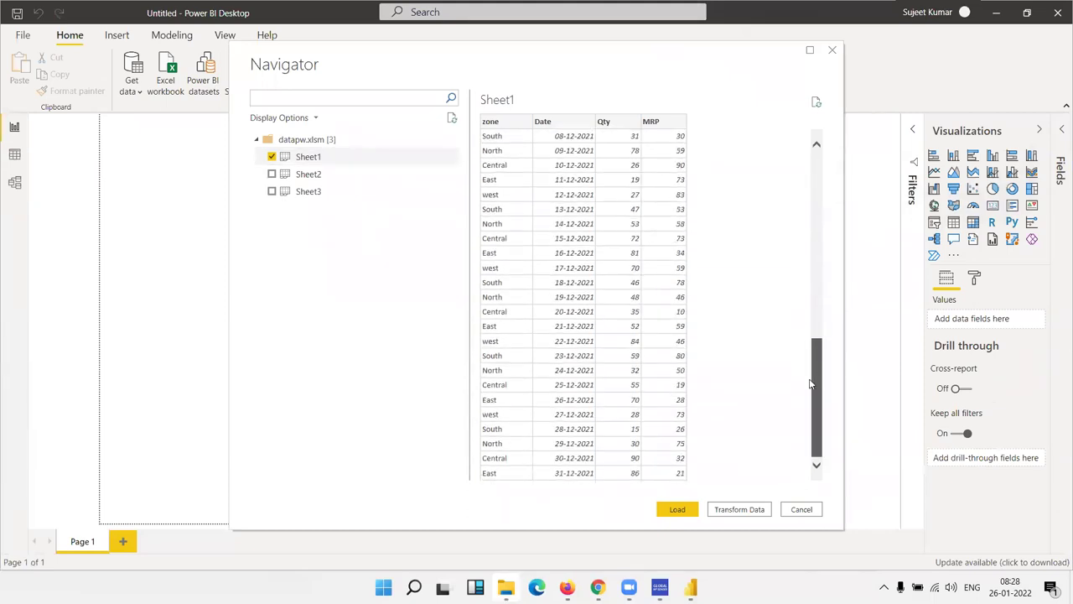
click(694, 511)
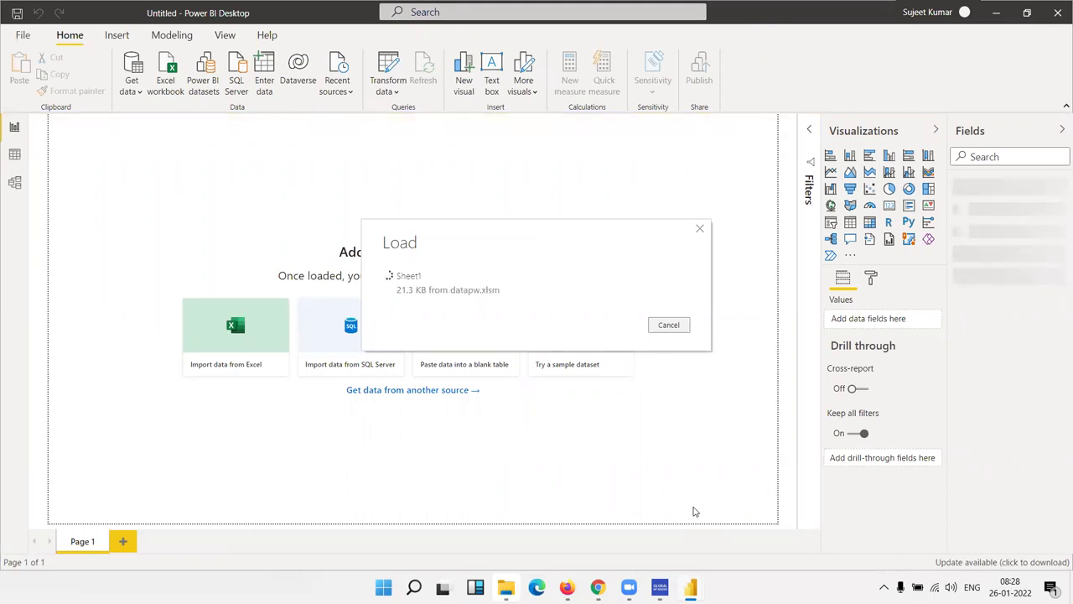
Step: Preview the loaded rows in Data view, then expand Sheet1 in the report's Fields pane
click(14, 154)
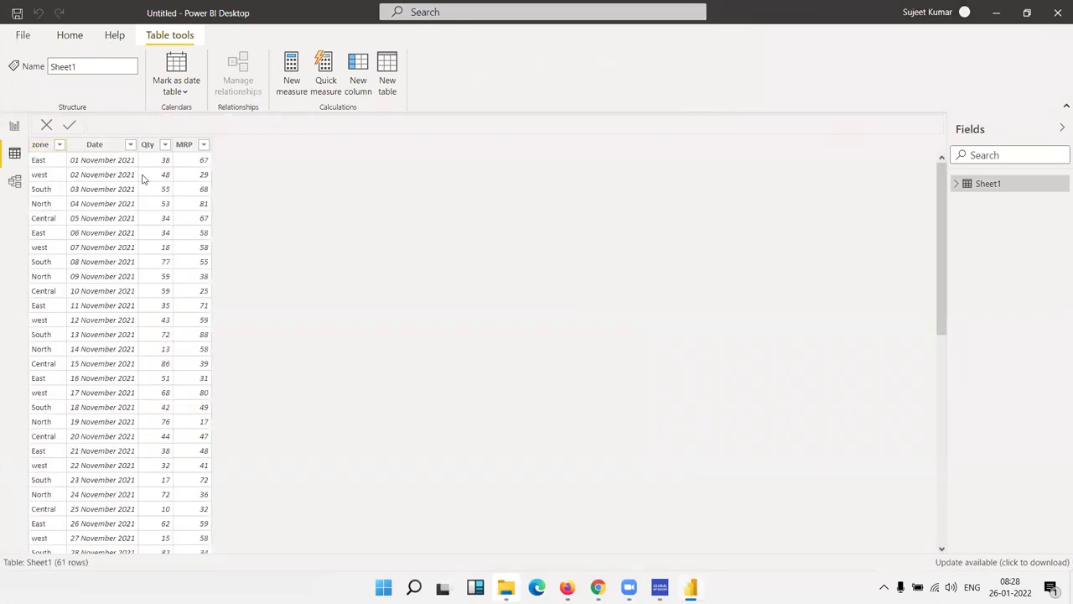
click(11, 128)
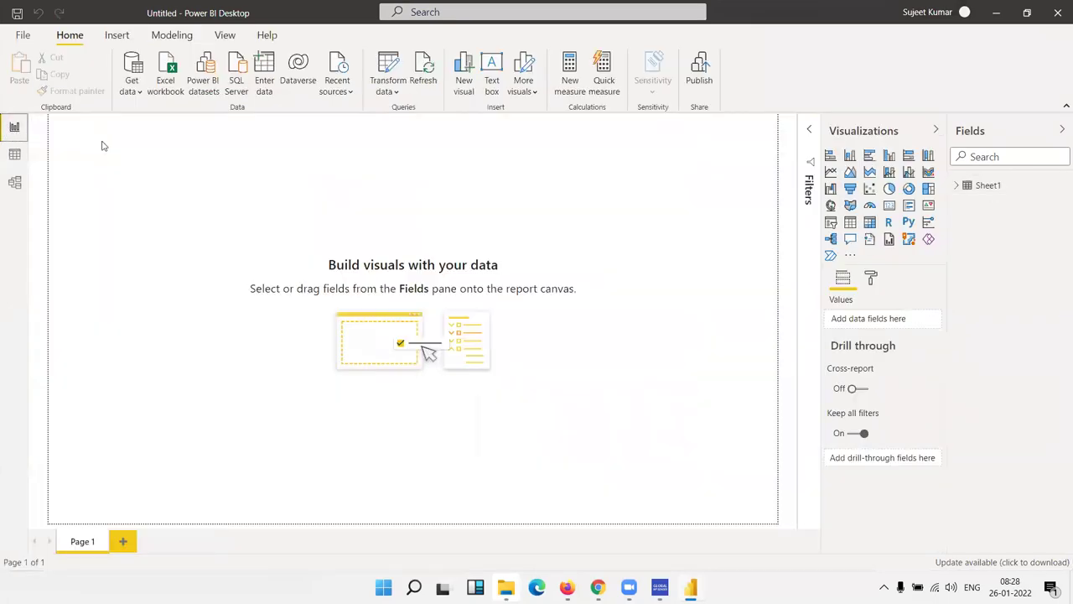
click(993, 192)
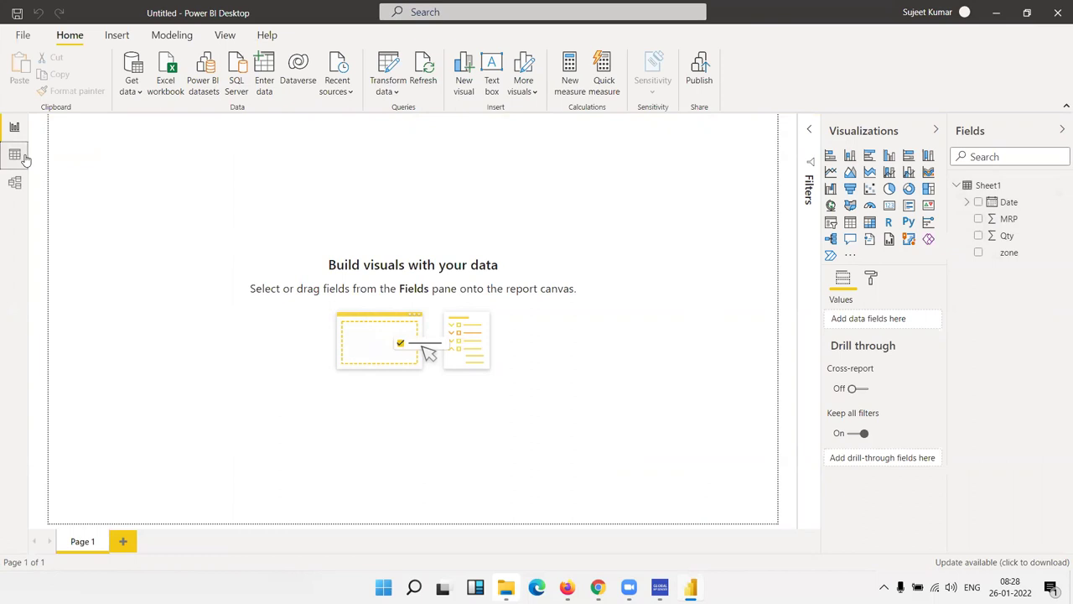
Step: Inspect the Date and Qty column types in Data view, then return to Report view
click(16, 156)
click(108, 149)
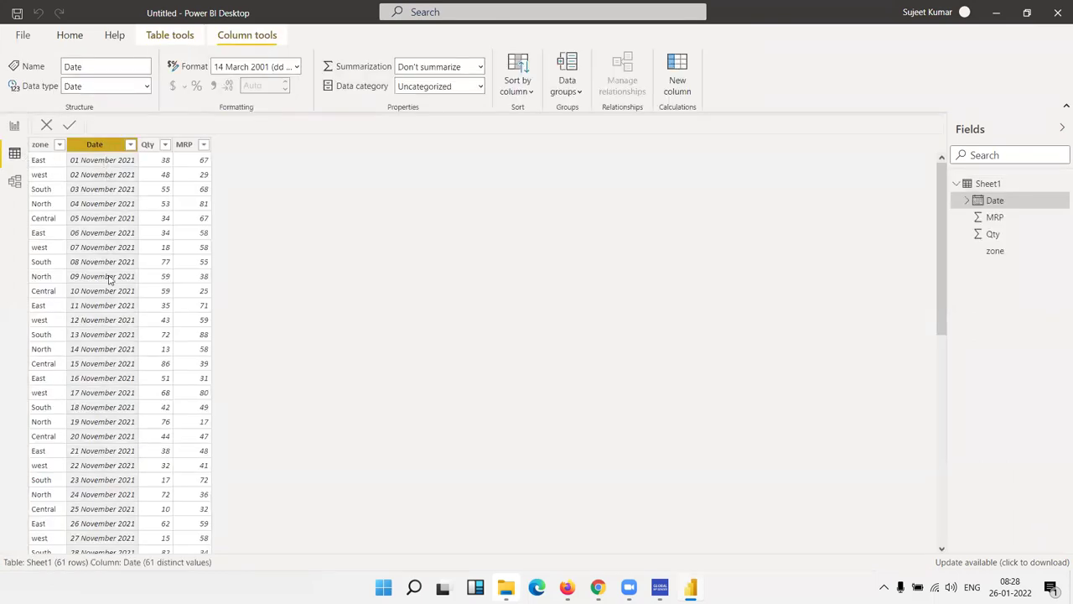
click(149, 146)
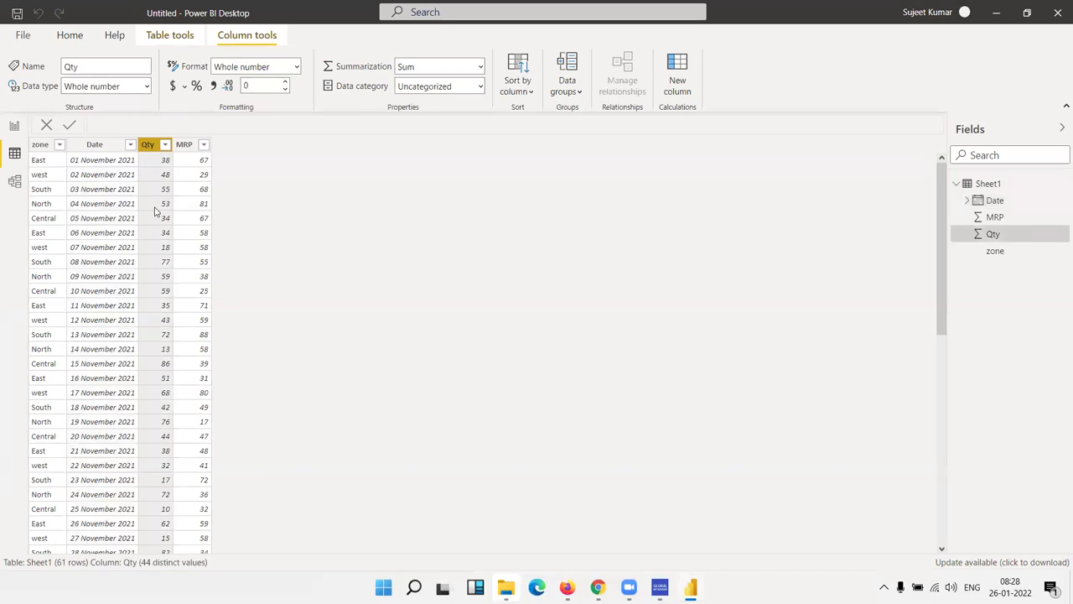
click(107, 146)
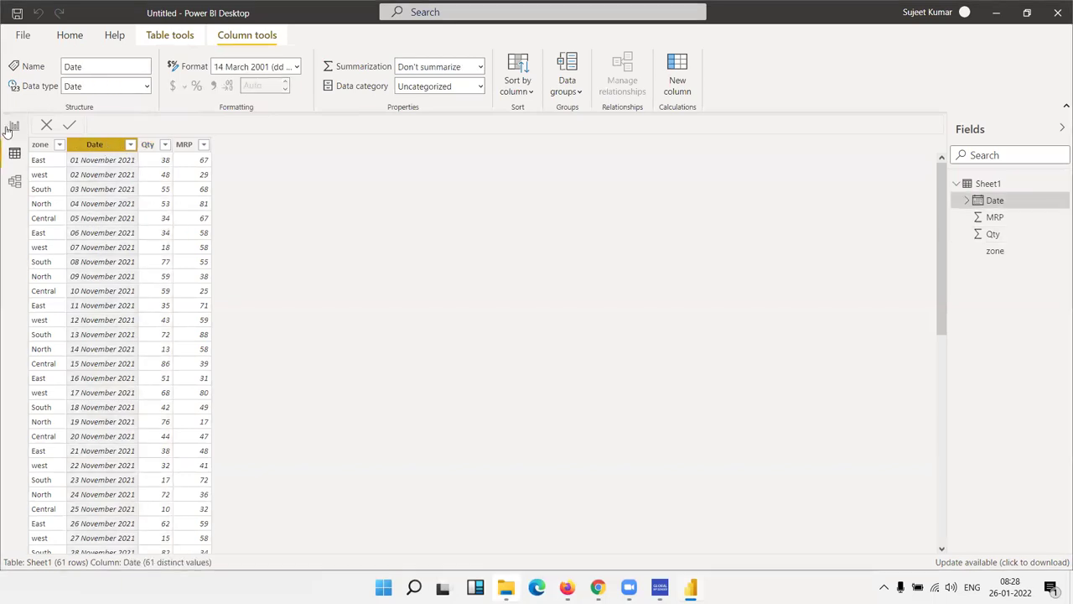
click(13, 128)
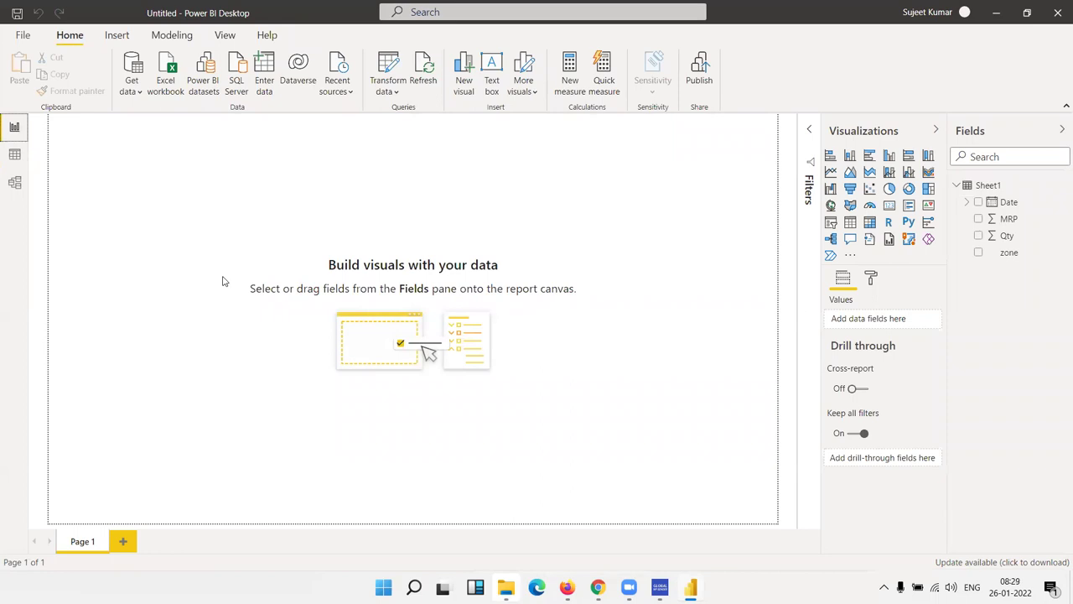
Step: Add a table visual, convert it to a matrix, and enlarge it on the page
click(850, 224)
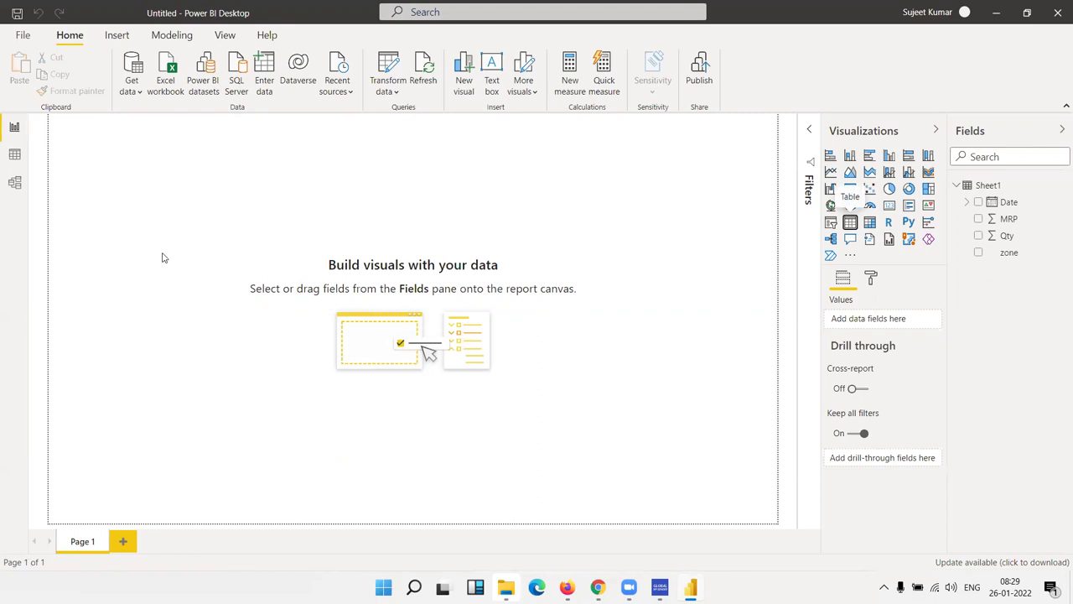
drag(171, 253, 359, 393)
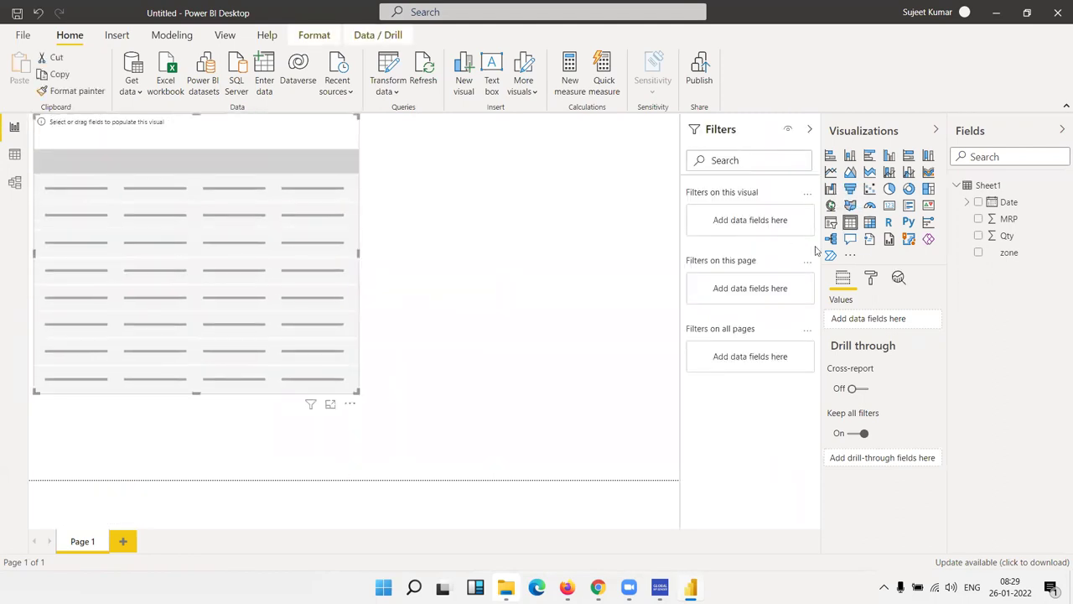
click(869, 222)
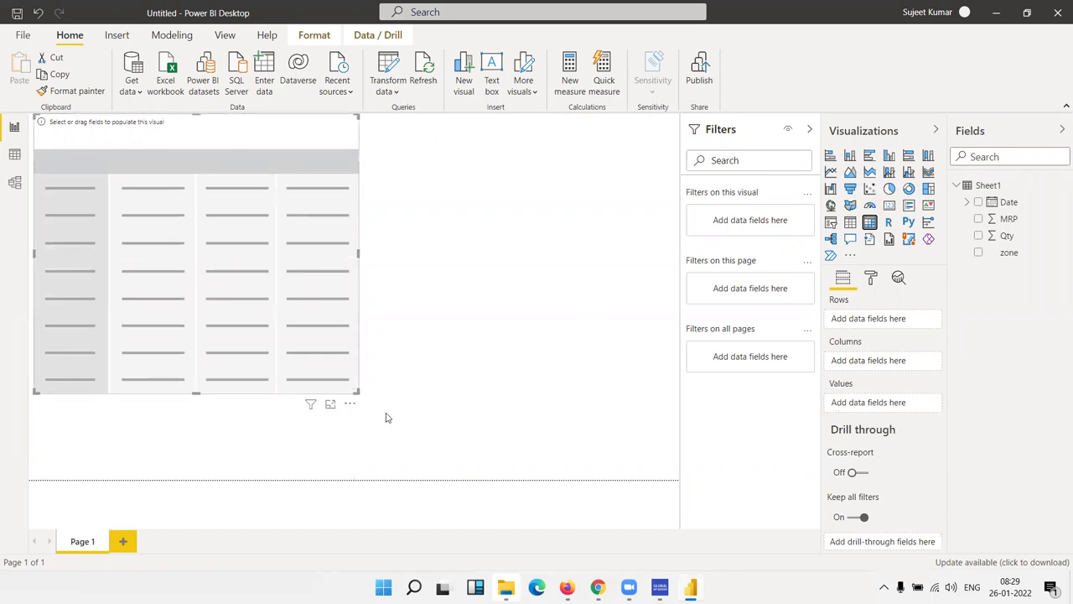
drag(387, 417, 411, 431)
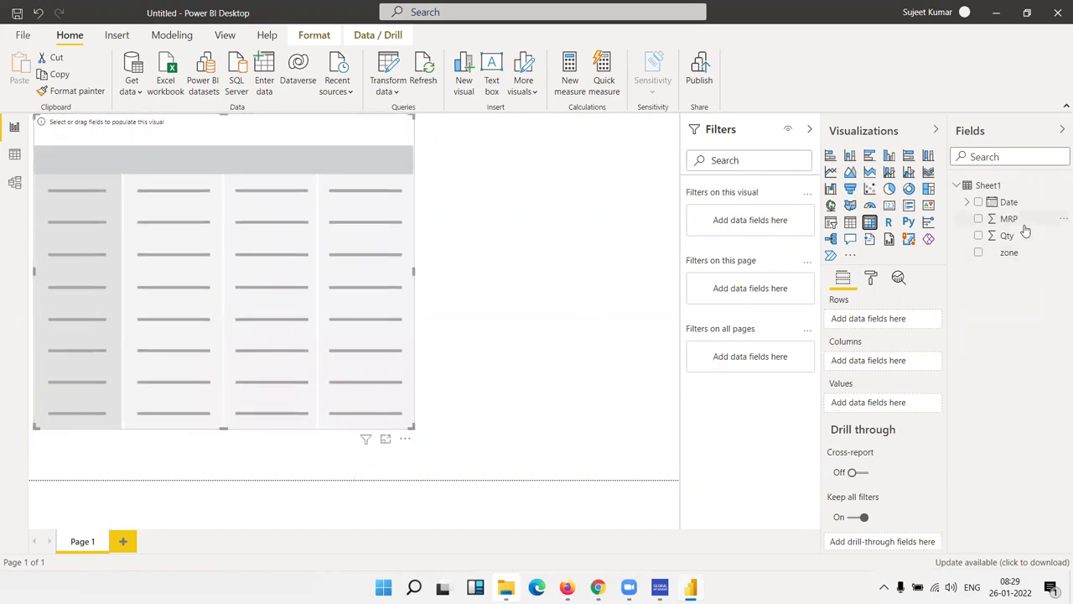
Step: Put zone in Rows, Date in Columns and Qty in Values of the matrix
mouse_move(1009, 252)
mouse_down()
mouse_move(922, 275)
mouse_move(249, 295)
mouse_up()
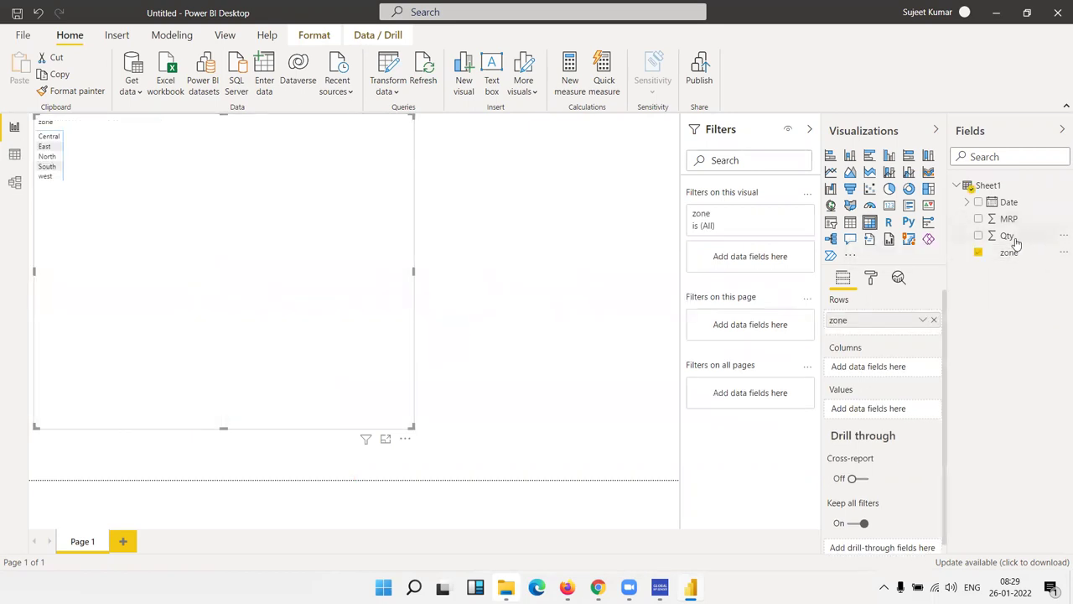
mouse_move(1009, 203)
mouse_down()
mouse_move(878, 377)
mouse_move(871, 370)
mouse_up()
drag(1014, 241, 872, 468)
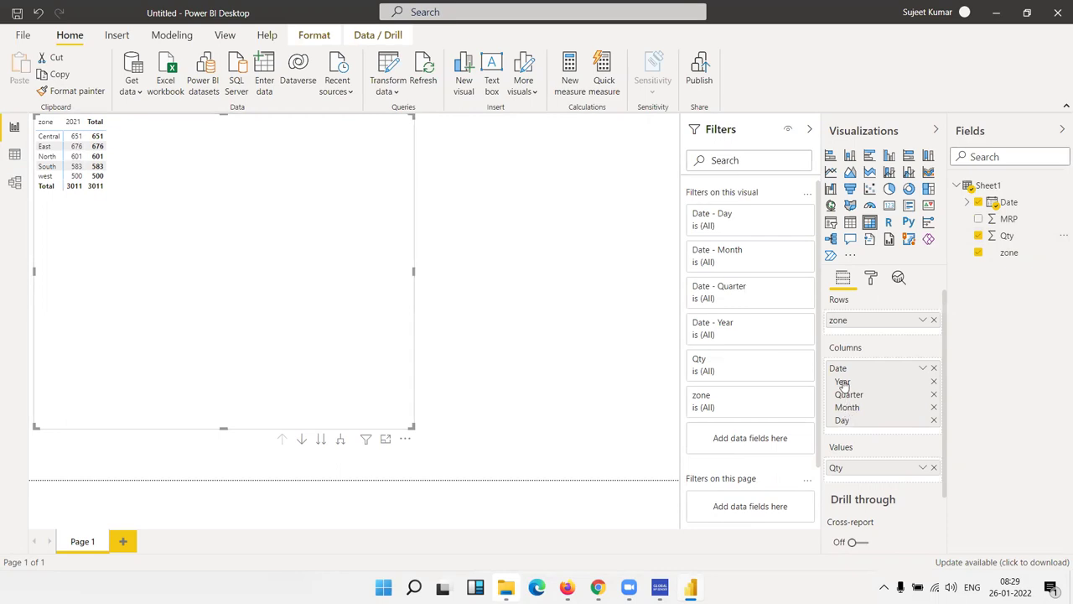
Step: Remove Year and Quarter from the Date hierarchy, leaving November and December columns
click(934, 382)
click(933, 381)
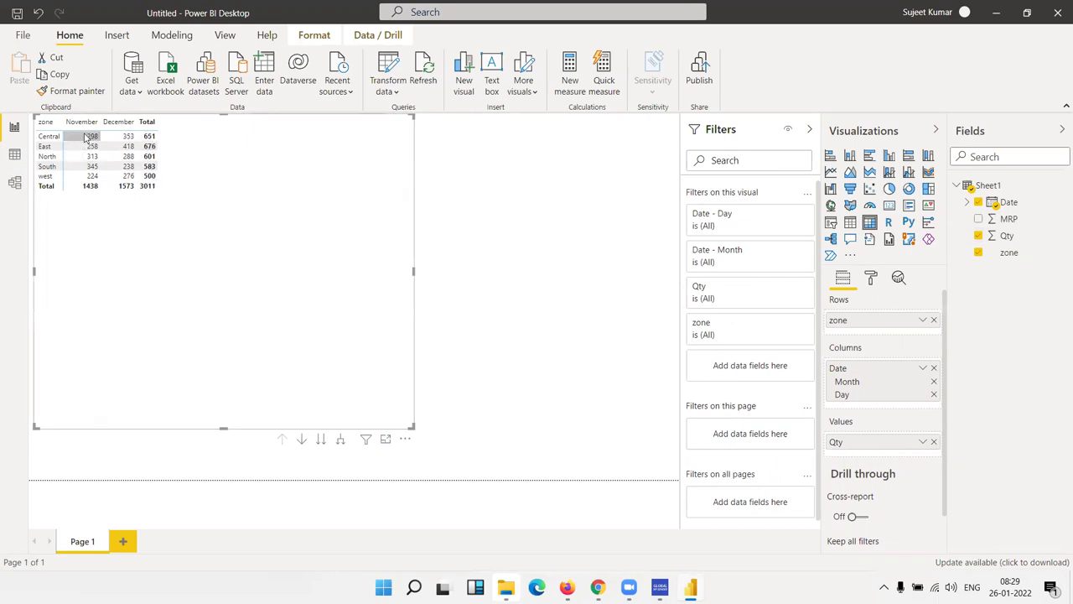
mouse_move(118, 189)
Step: Shrink the matrix around its zone rows and month columns, then move it down the page
drag(411, 419, 166, 206)
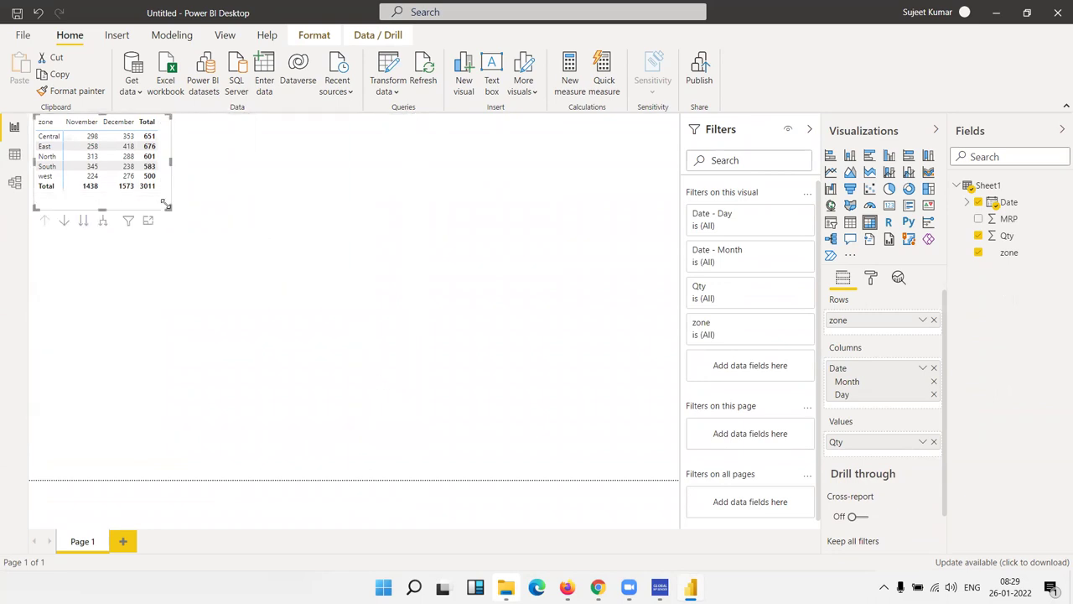
mouse_move(163, 207)
mouse_down()
mouse_move(176, 309)
mouse_move(198, 339)
mouse_move(180, 307)
mouse_up()
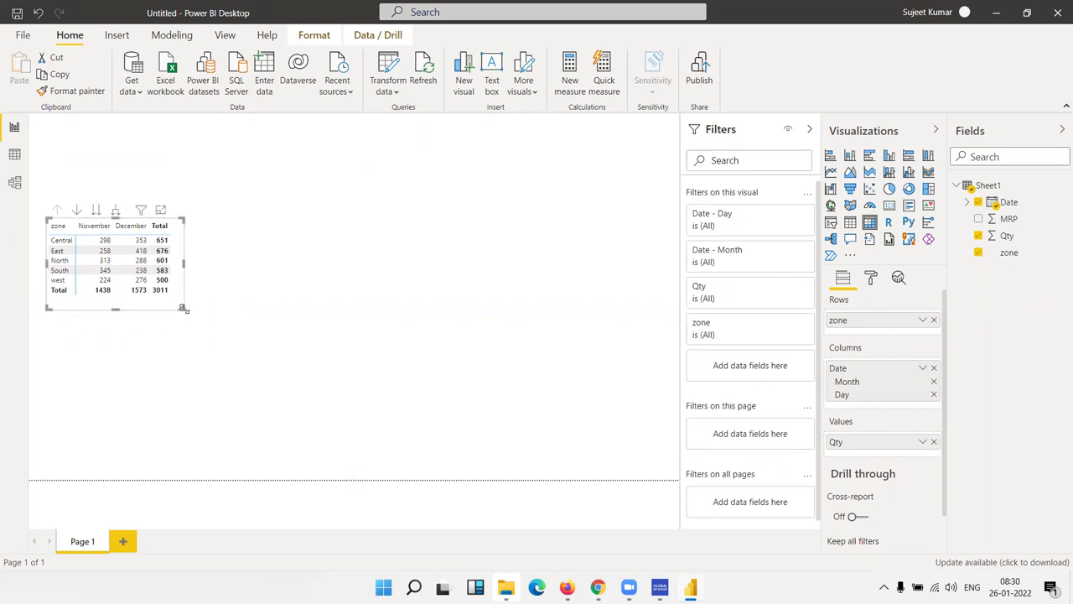
drag(179, 308, 178, 304)
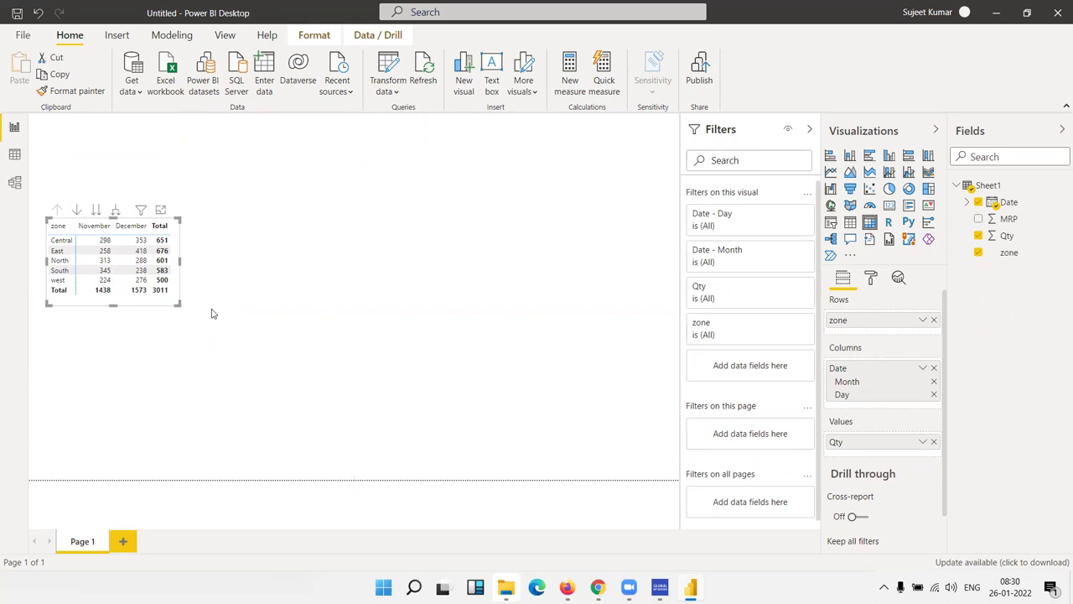
Step: Add Qty to Values a second time and enlarge the matrix to show the Total column
mouse_move(1006, 236)
mouse_down()
mouse_move(895, 472)
mouse_move(885, 462)
mouse_up()
click(199, 334)
drag(178, 303, 232, 335)
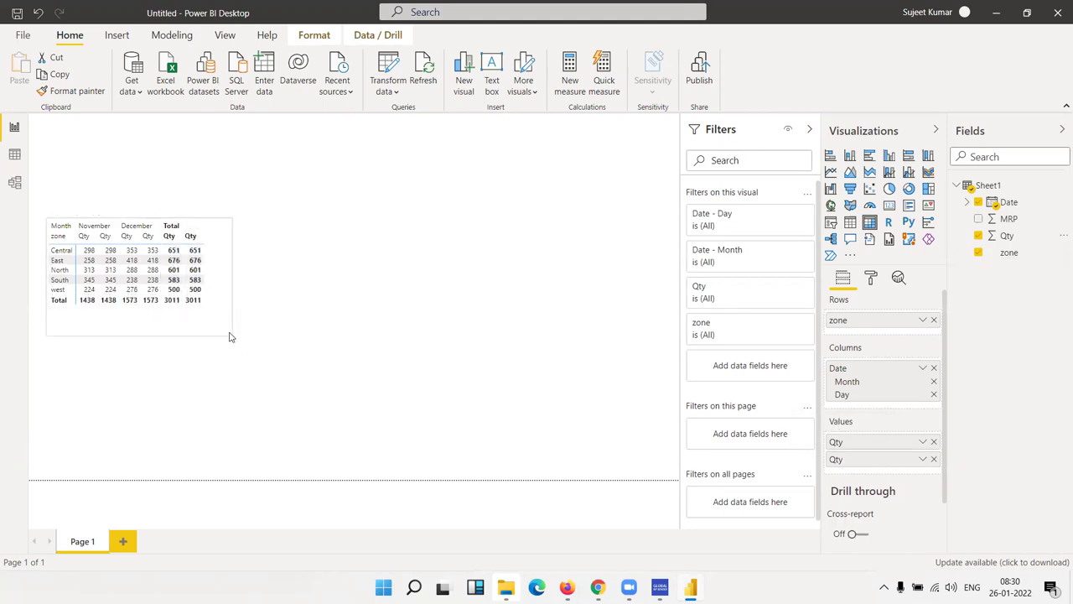
click(923, 459)
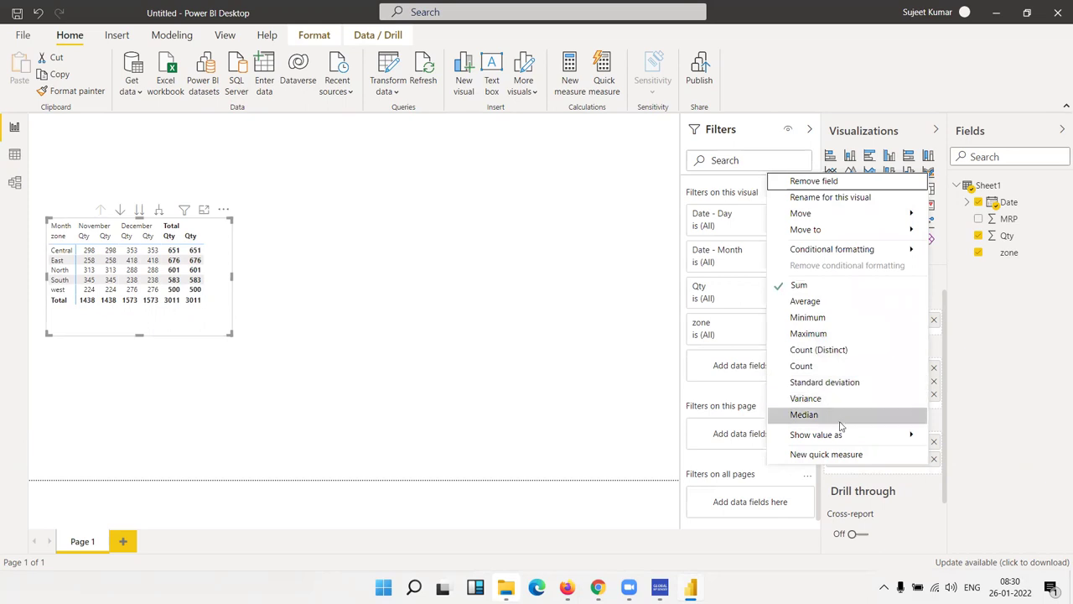
Step: Show the second Qty as percent of grand total (%GT Qty) and widen the matrix
mouse_move(841, 435)
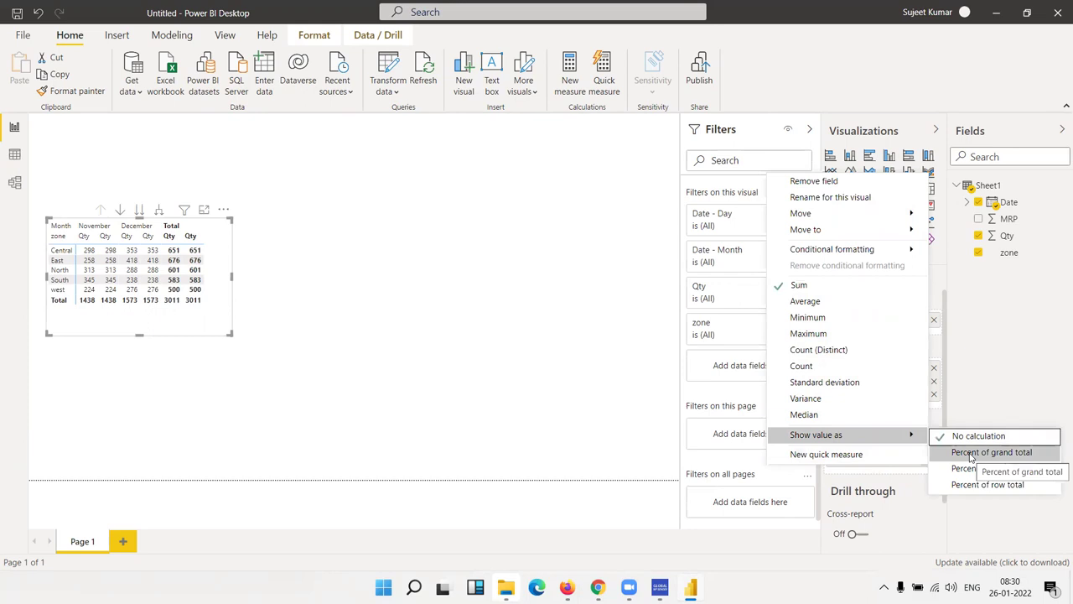
click(971, 456)
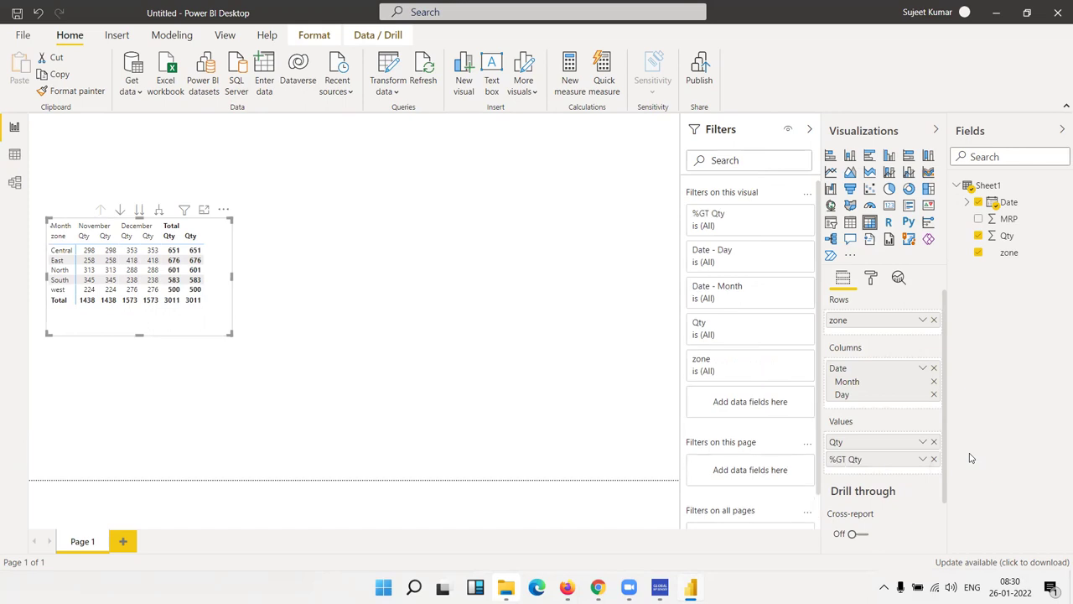
drag(236, 342, 293, 354)
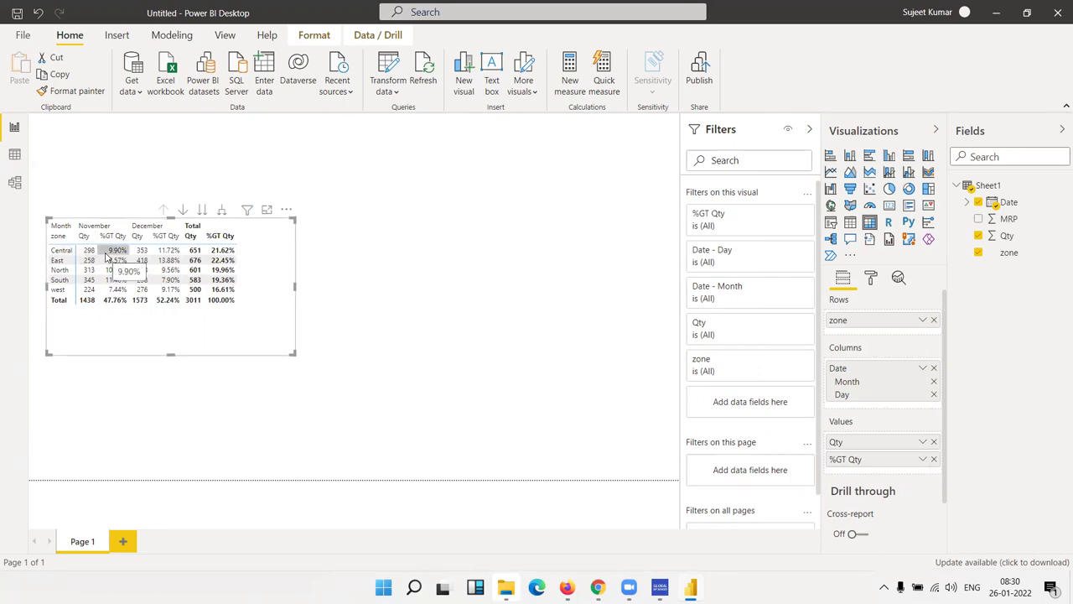
Step: Open the matrix's Format visual pane and enlarge the matrix toward the top-left
click(873, 280)
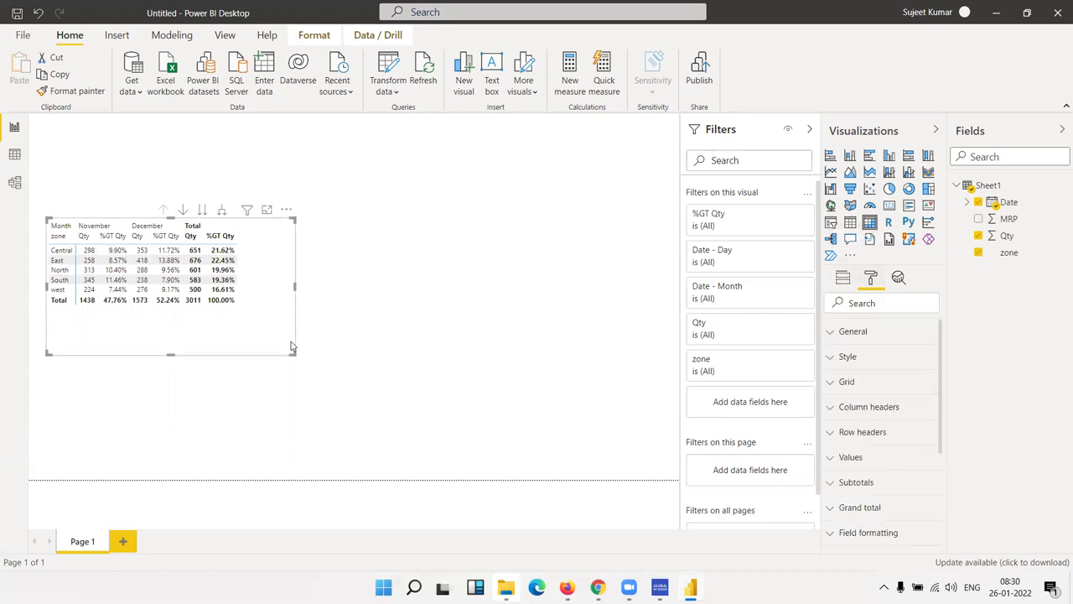
drag(294, 355, 446, 421)
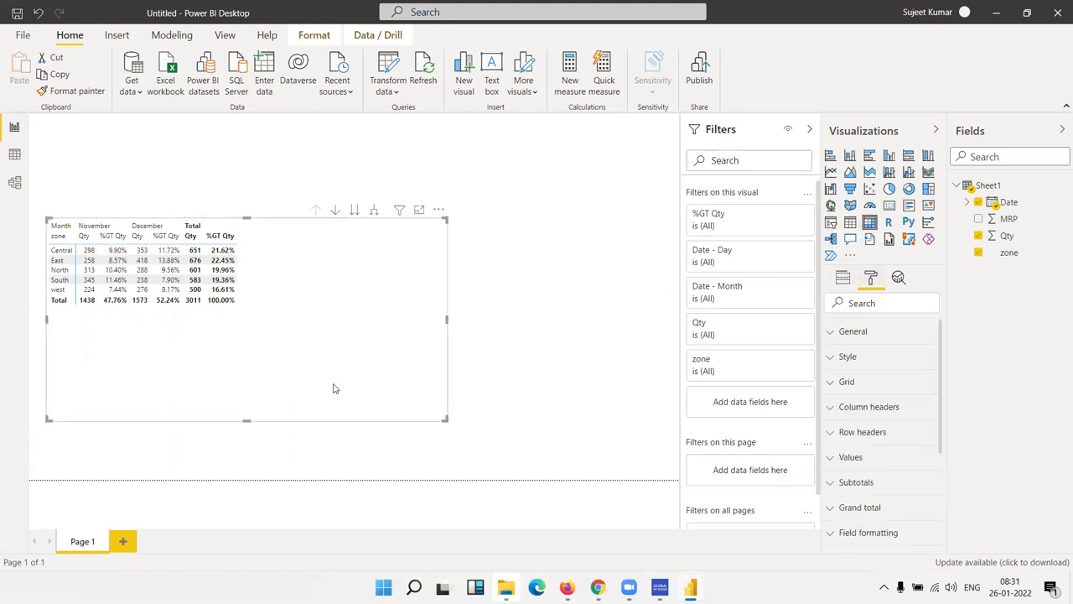
drag(48, 218, 42, 205)
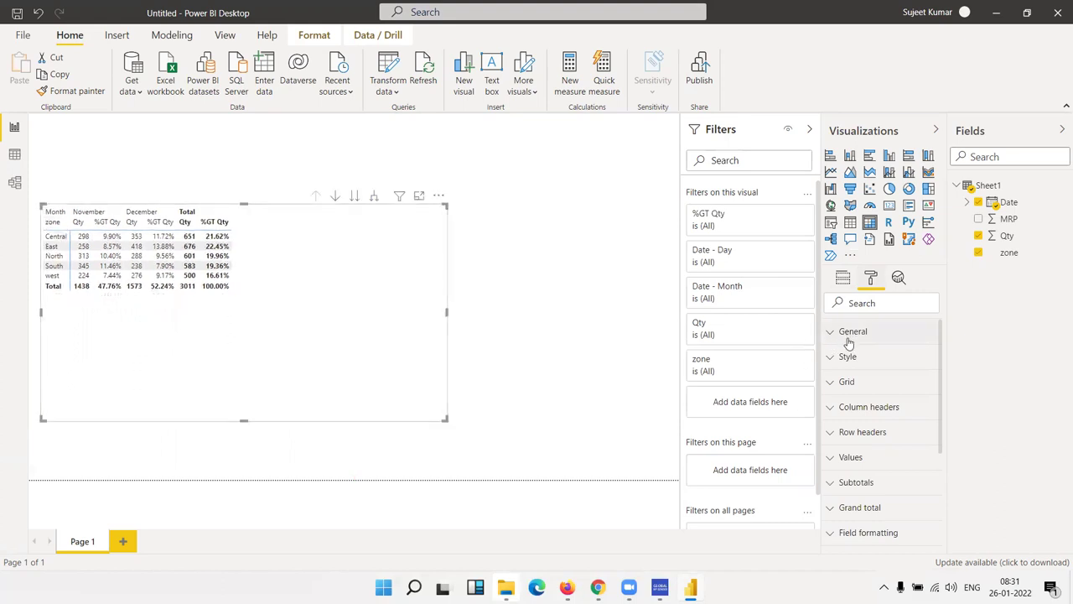
Step: Raise the Values text size to 21 pt with the spinner
click(891, 460)
drag(945, 361, 939, 417)
drag(939, 441, 940, 479)
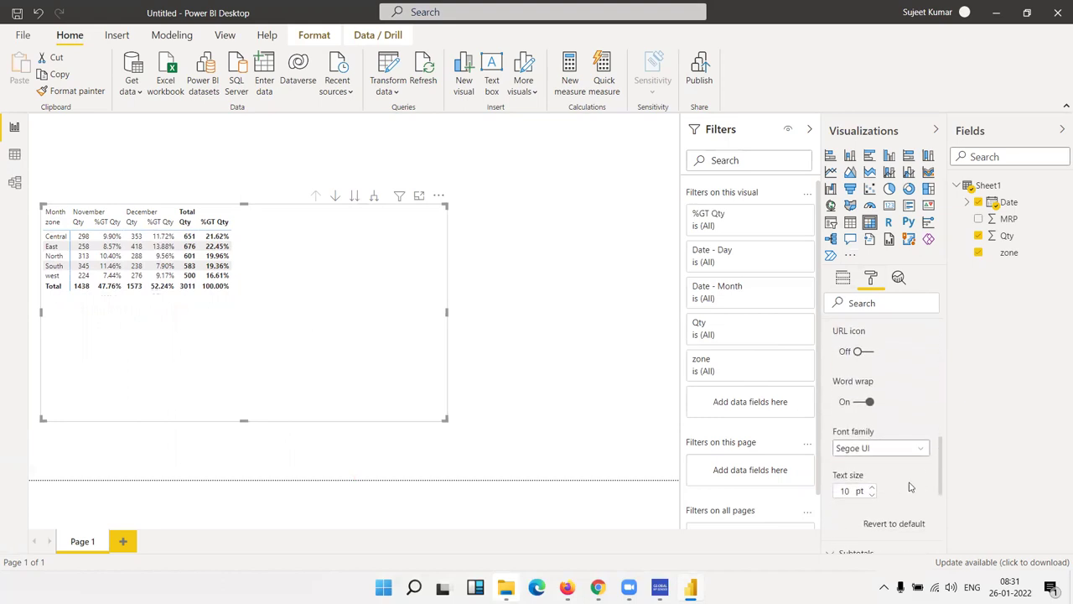
click(872, 489)
click(872, 488)
click(872, 489)
click(871, 489)
click(872, 488)
click(872, 489)
click(872, 489)
click(872, 489)
click(872, 489)
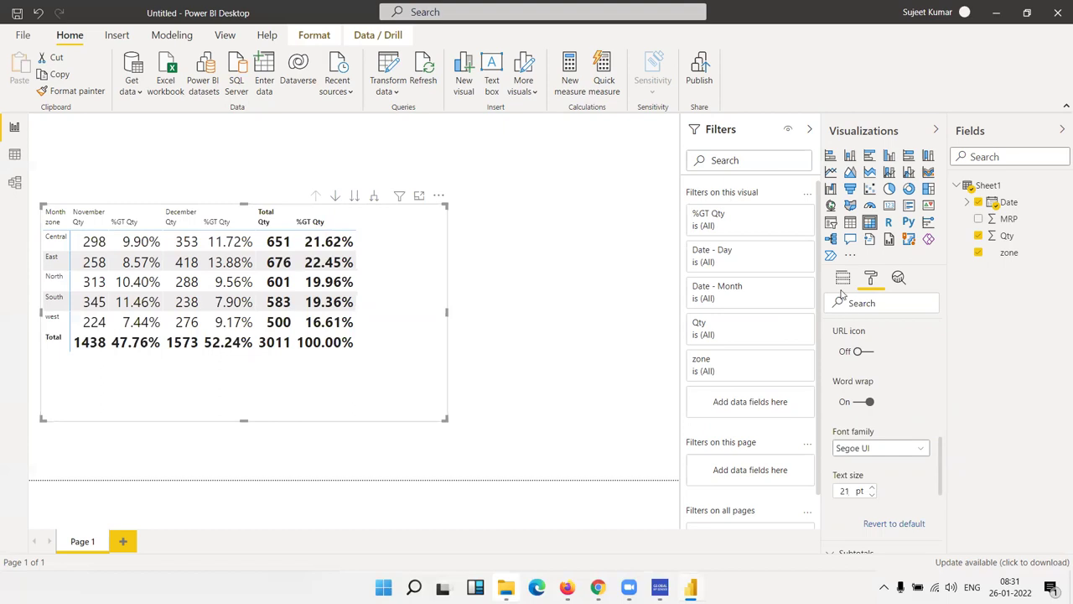
Step: Set the column header text size to 20 pt, then view the Sheet1 data table
scroll(845, 403, up, 5)
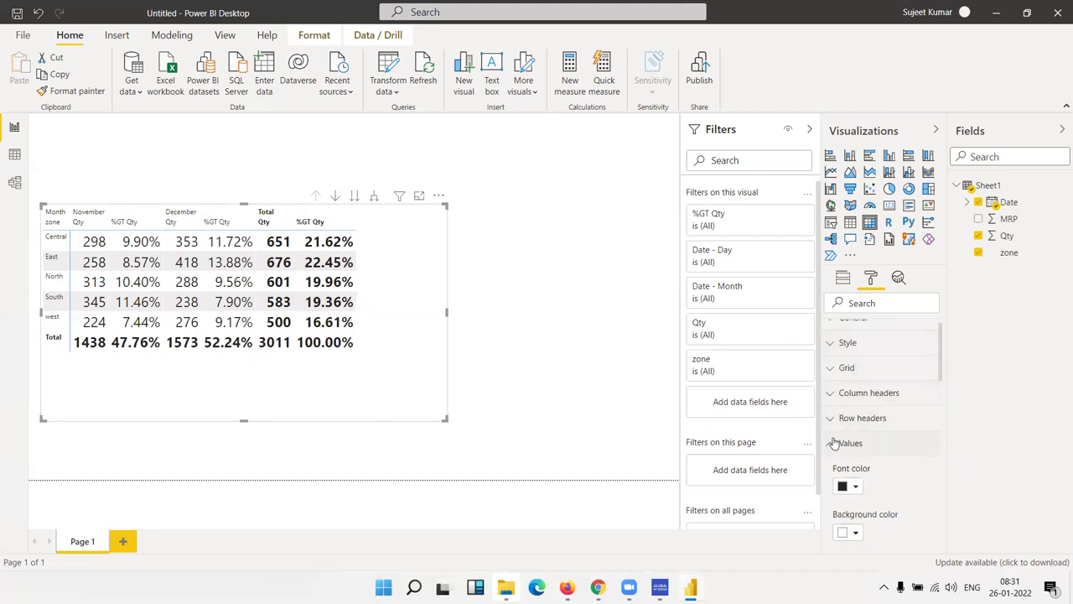
click(835, 442)
click(832, 394)
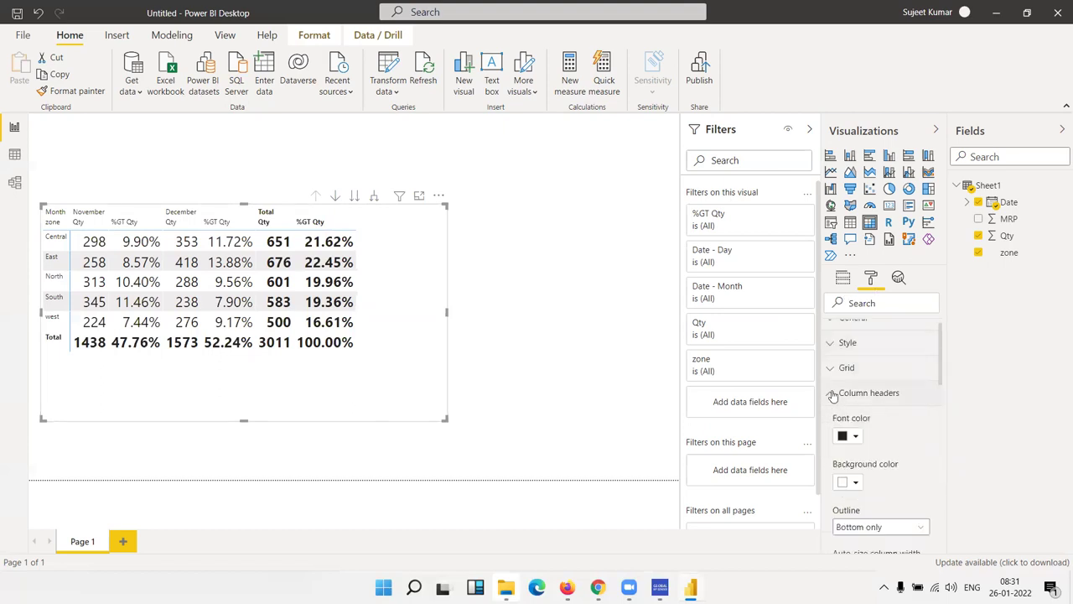
scroll(918, 419, down, 5)
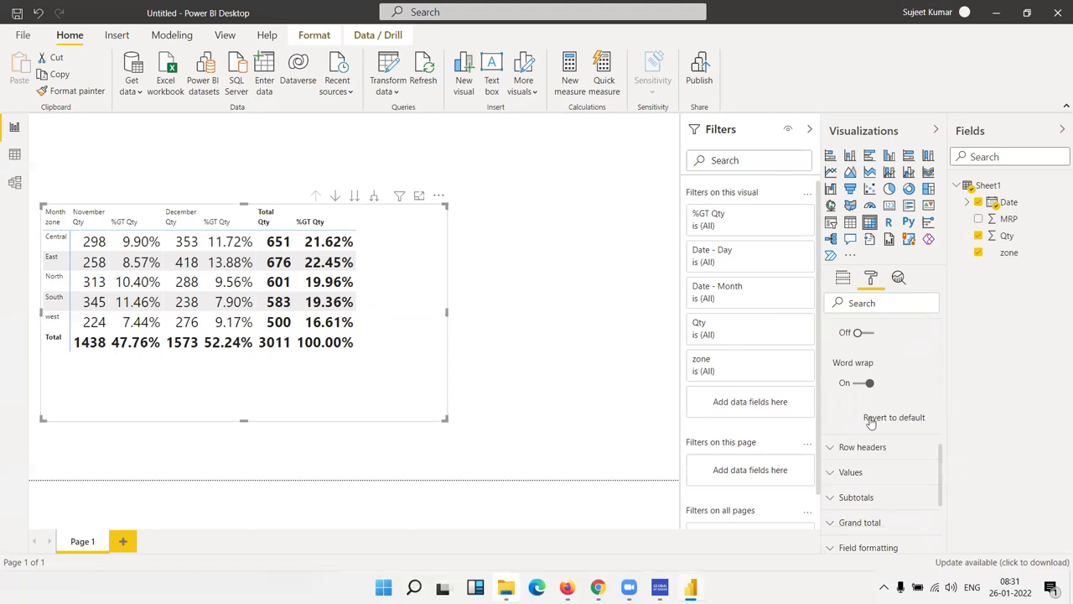
scroll(870, 423, up, 3)
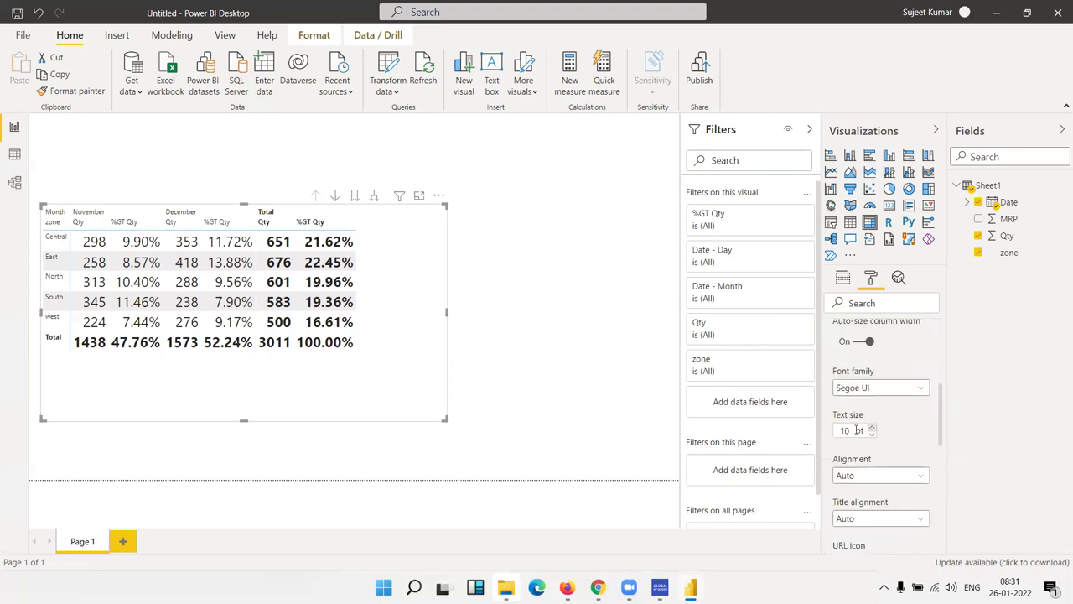
double_click(845, 430)
text(18)
key(Return)
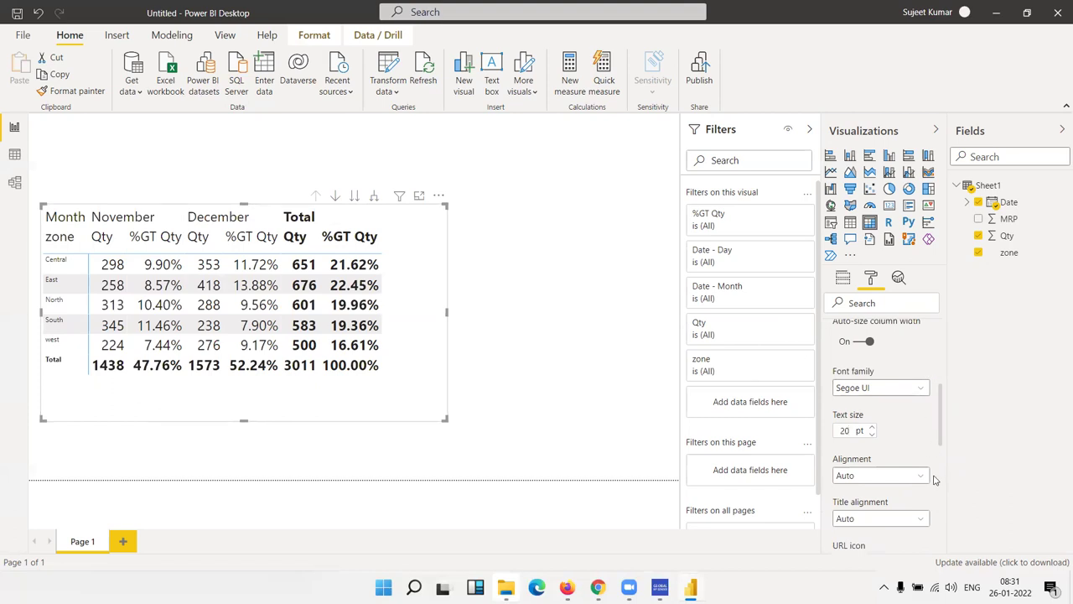
click(14, 155)
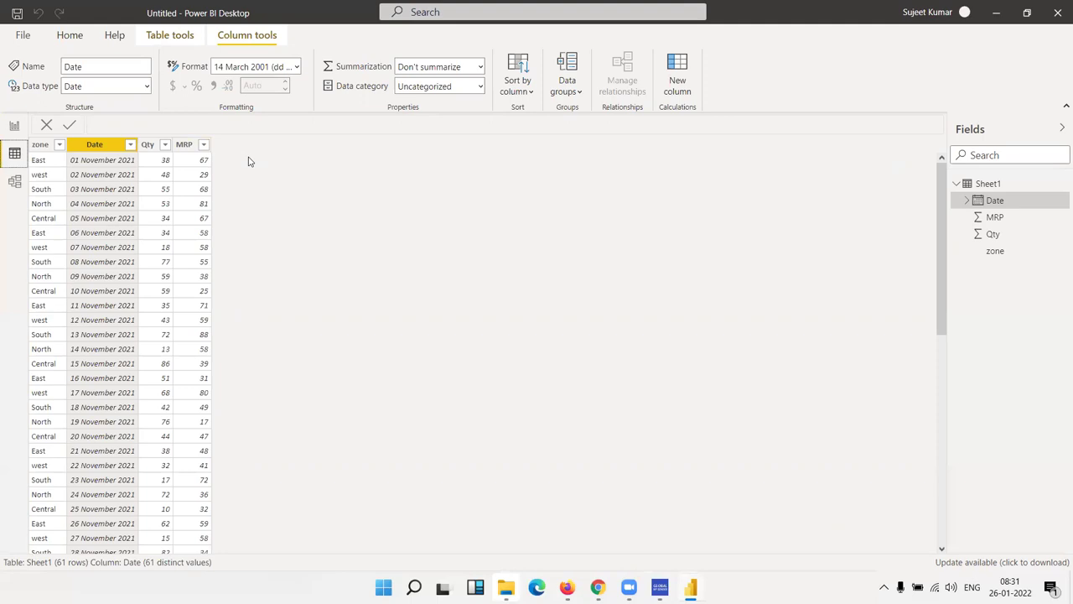
Step: Go back to the Report view showing the zone matrix with Qty and %GT Qty by month
click(14, 127)
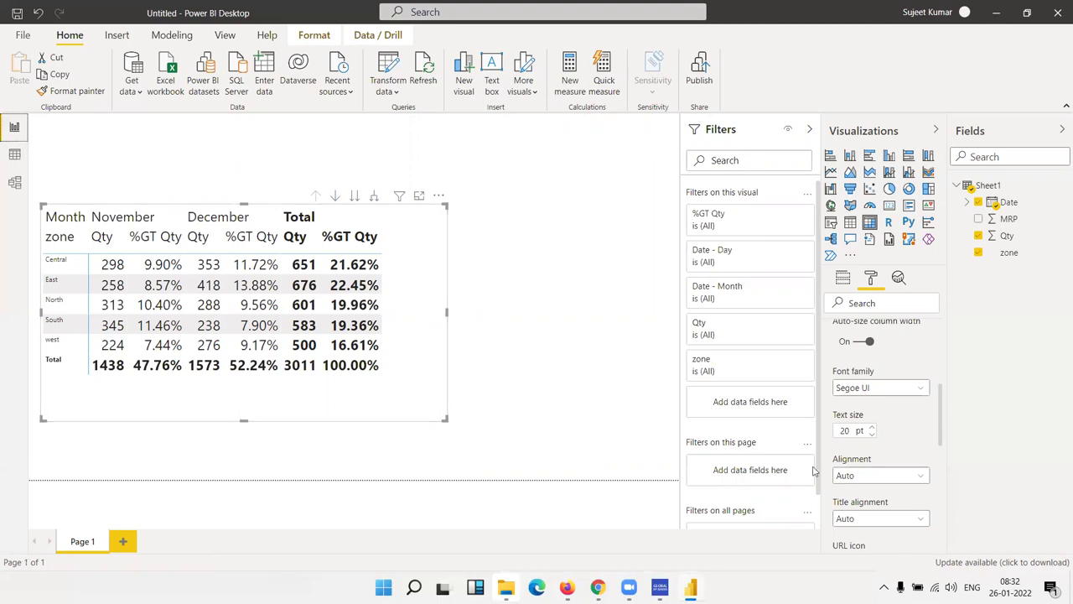
Step: Remove %GT Qty from the matrix values and resize the visual to fit Qty by zone
click(843, 279)
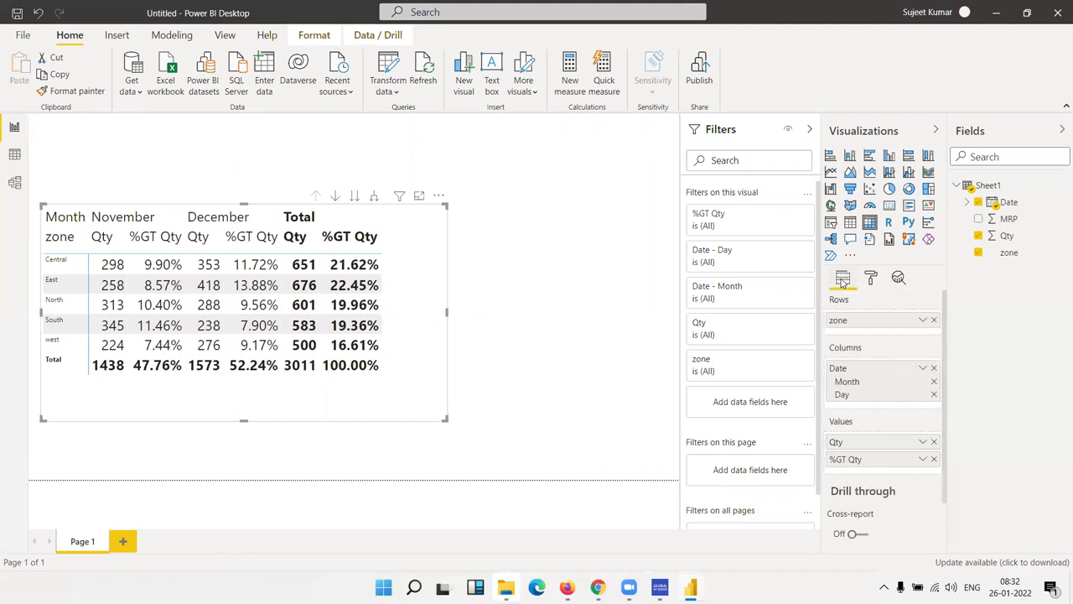
click(933, 460)
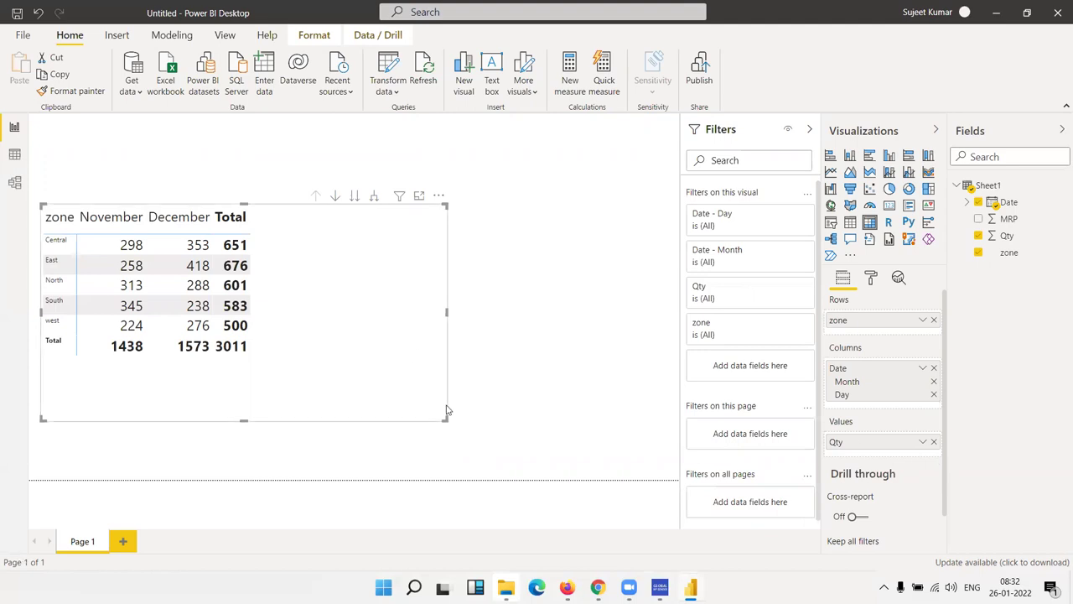
mouse_move(446, 418)
mouse_down()
mouse_move(367, 406)
mouse_move(258, 366)
mouse_up()
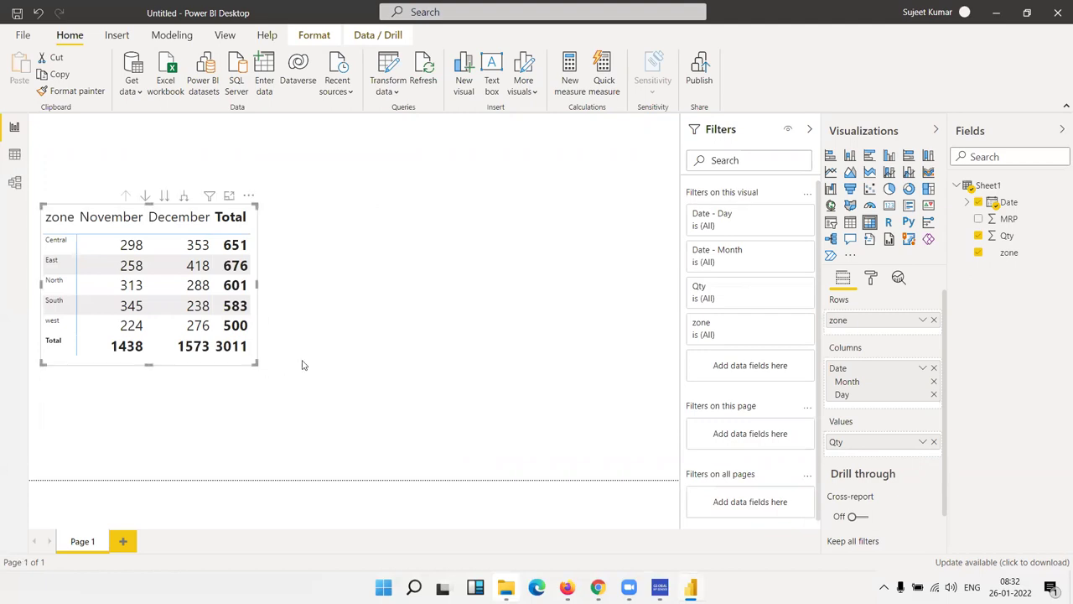
drag(260, 375, 271, 370)
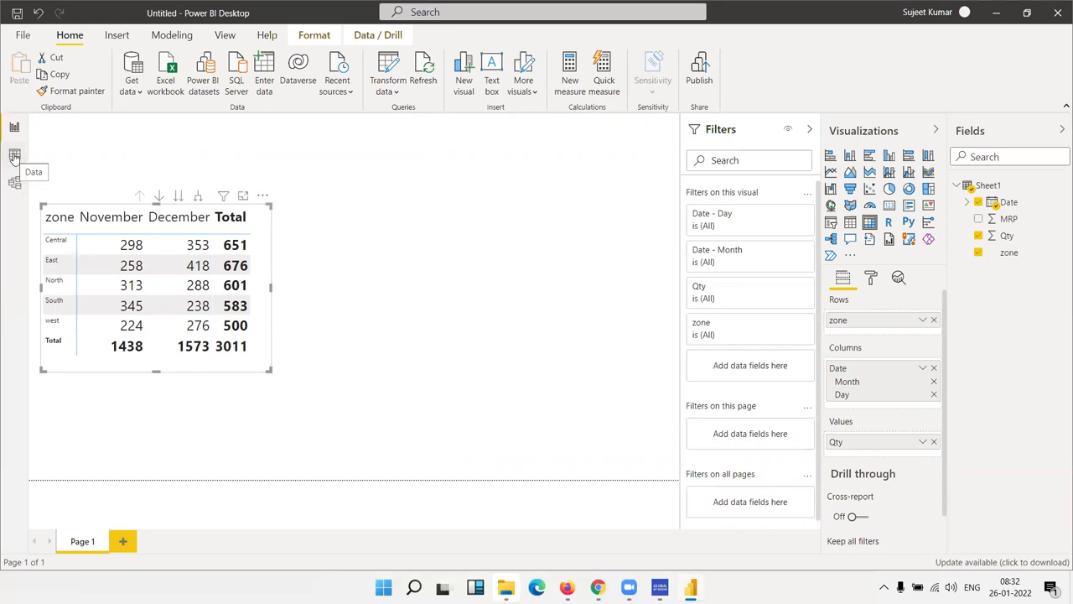
click(14, 157)
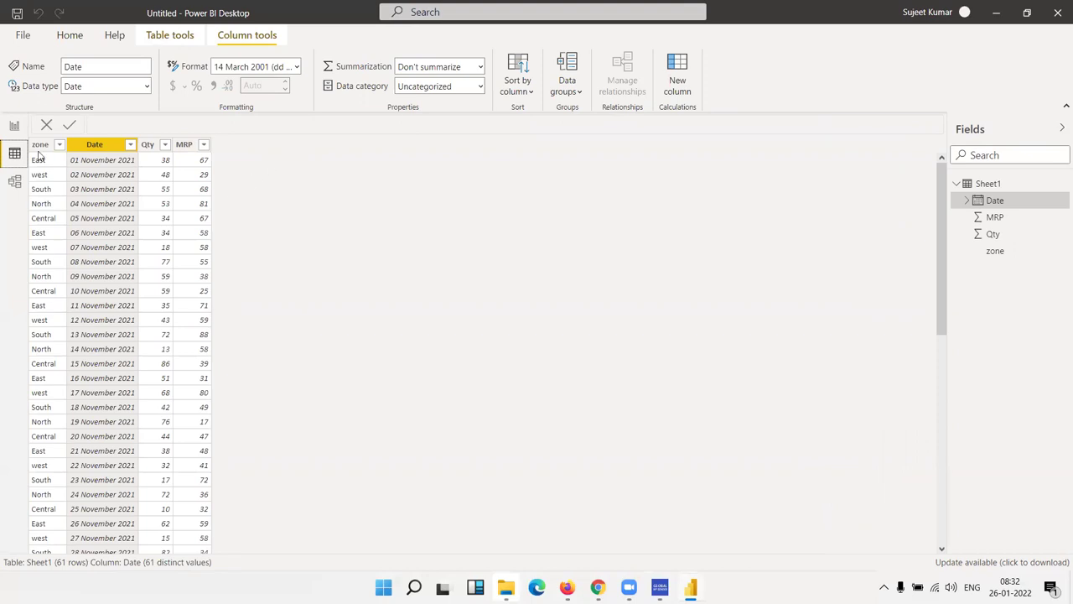
click(14, 126)
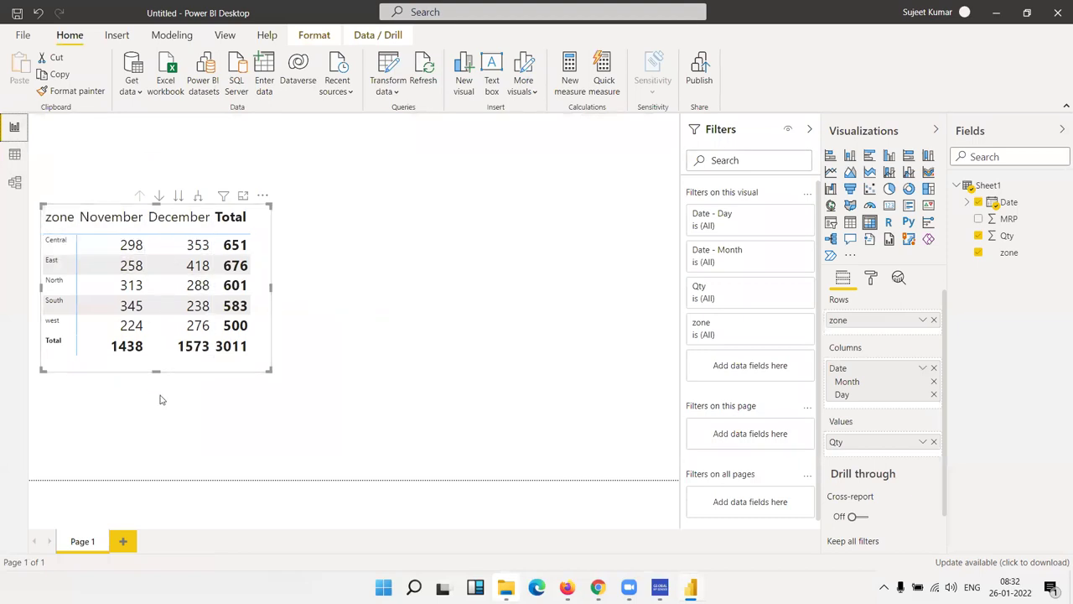
click(25, 153)
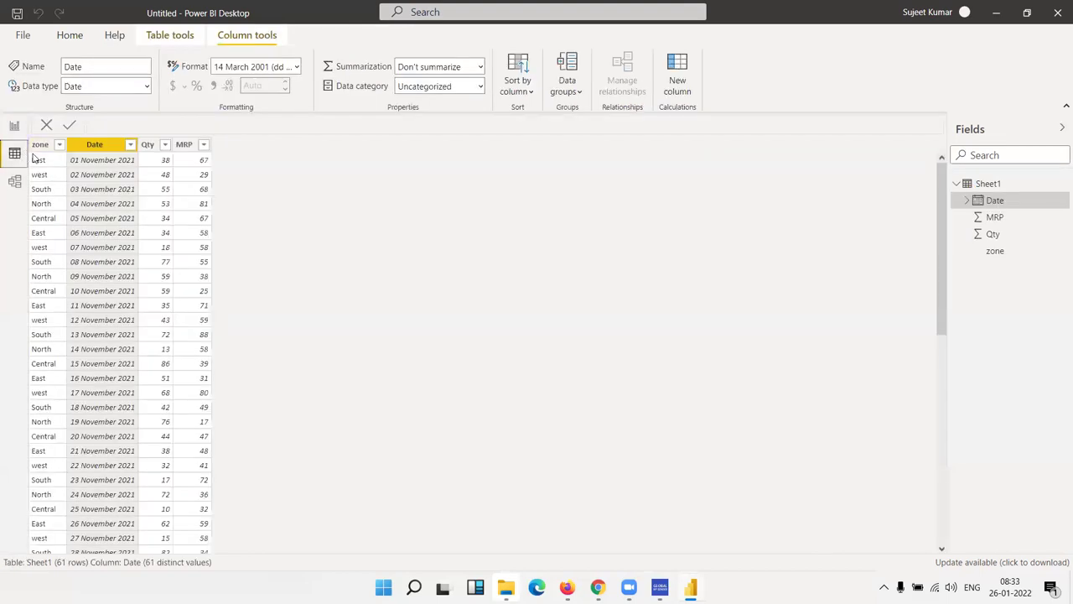
click(14, 127)
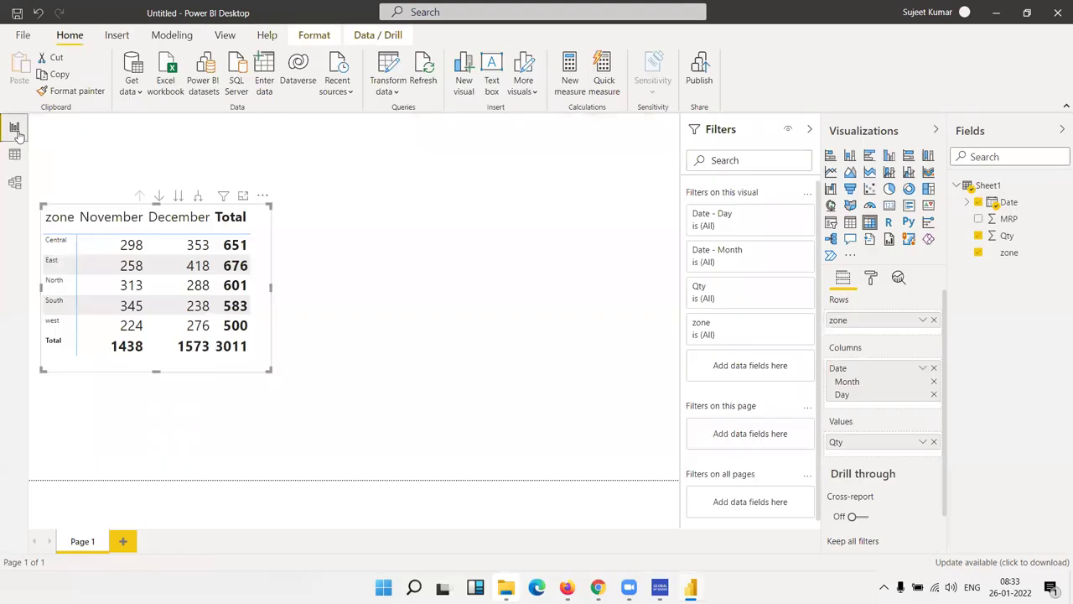
Step: Cross-highlight the November and December columns, clear it, then switch to the Sheet1 data table
click(116, 218)
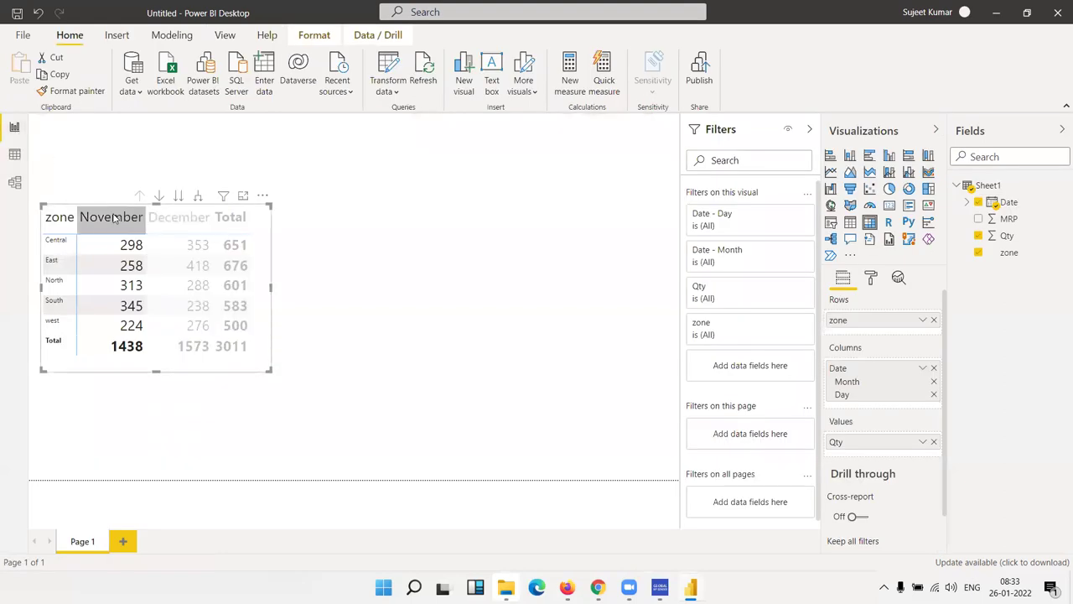
click(169, 219)
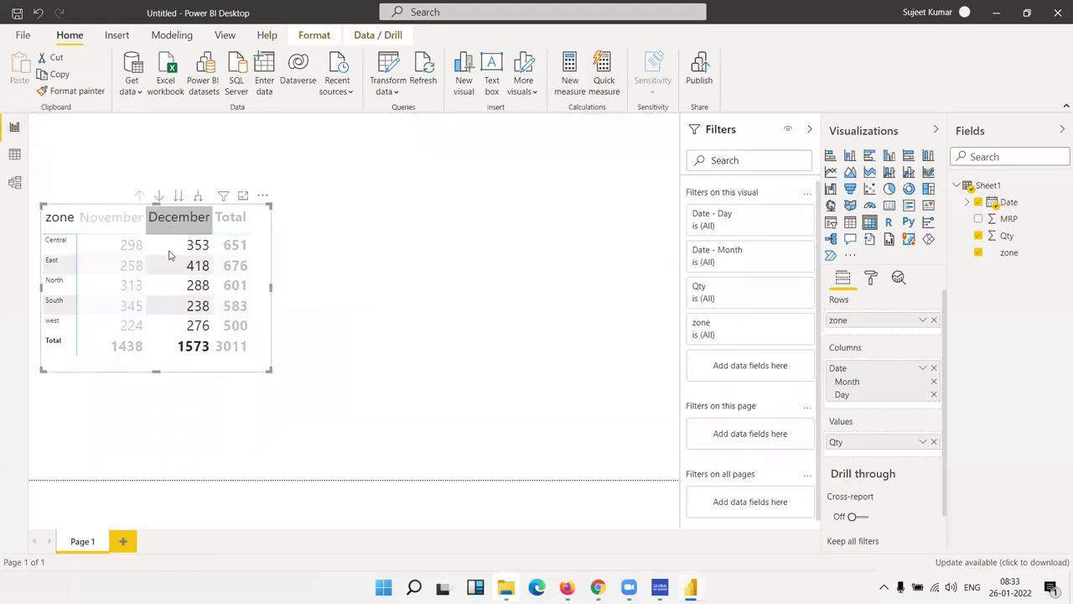
click(255, 373)
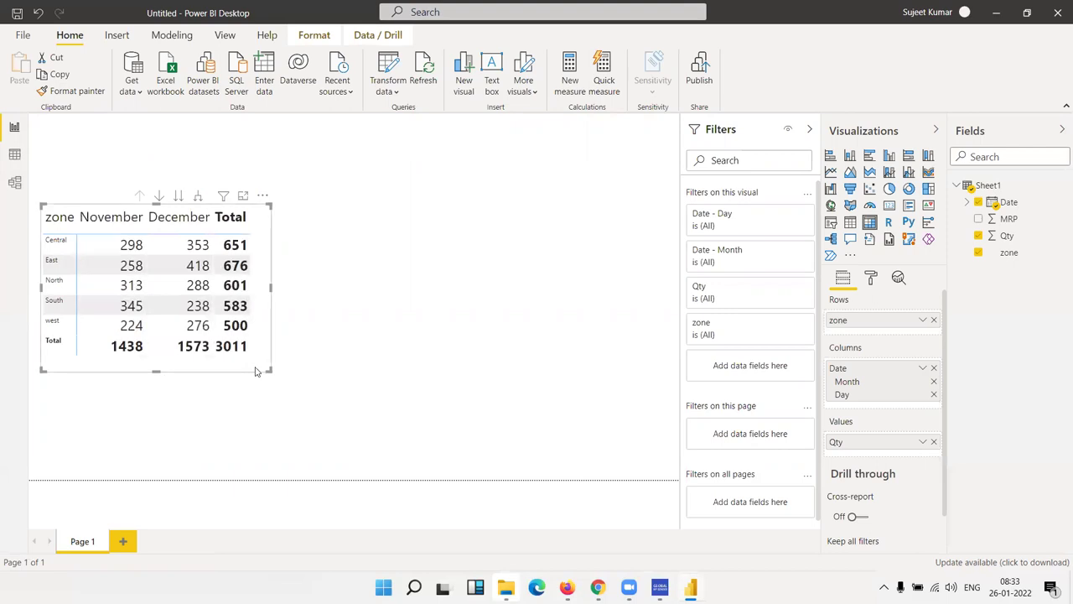
click(17, 155)
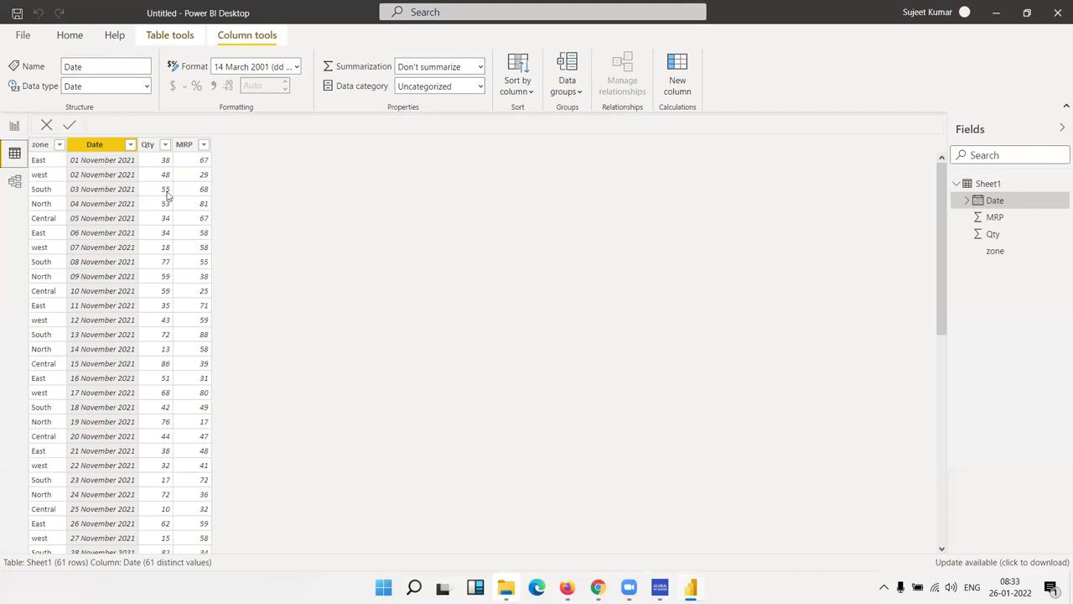
click(178, 41)
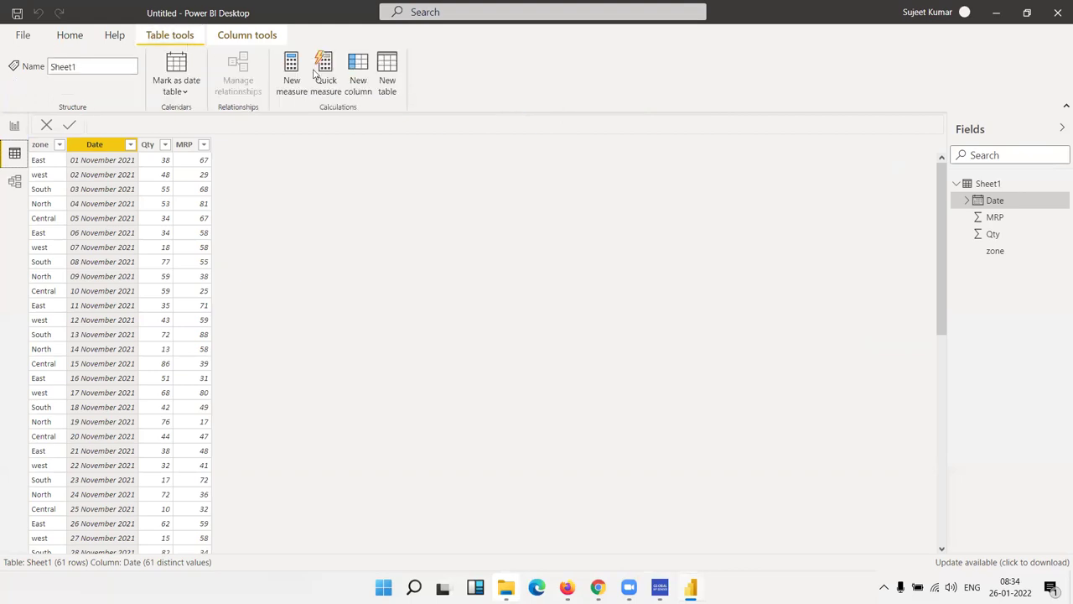
click(390, 94)
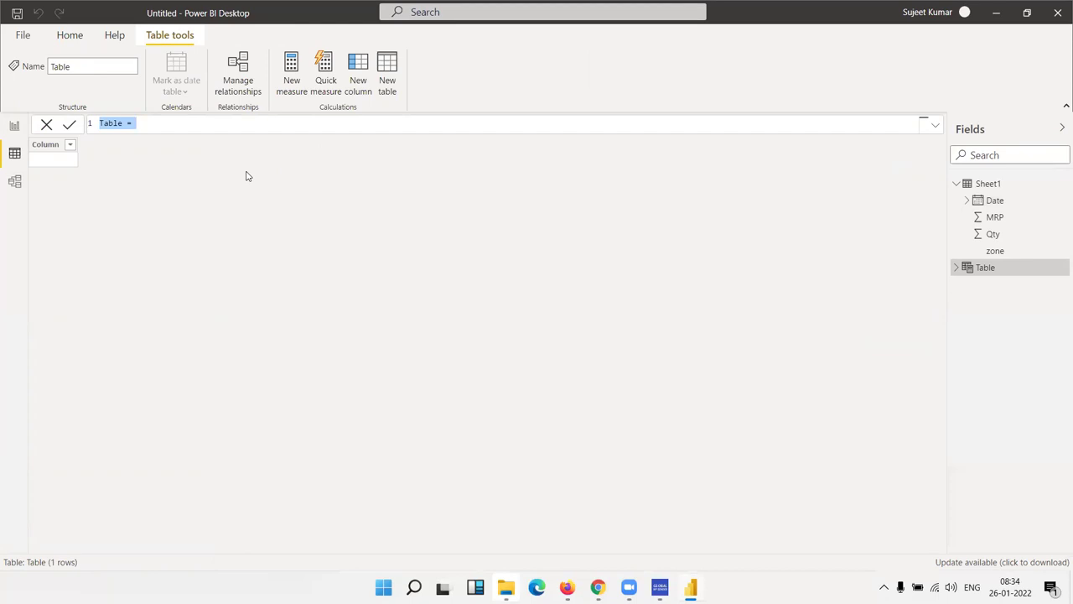
click(46, 124)
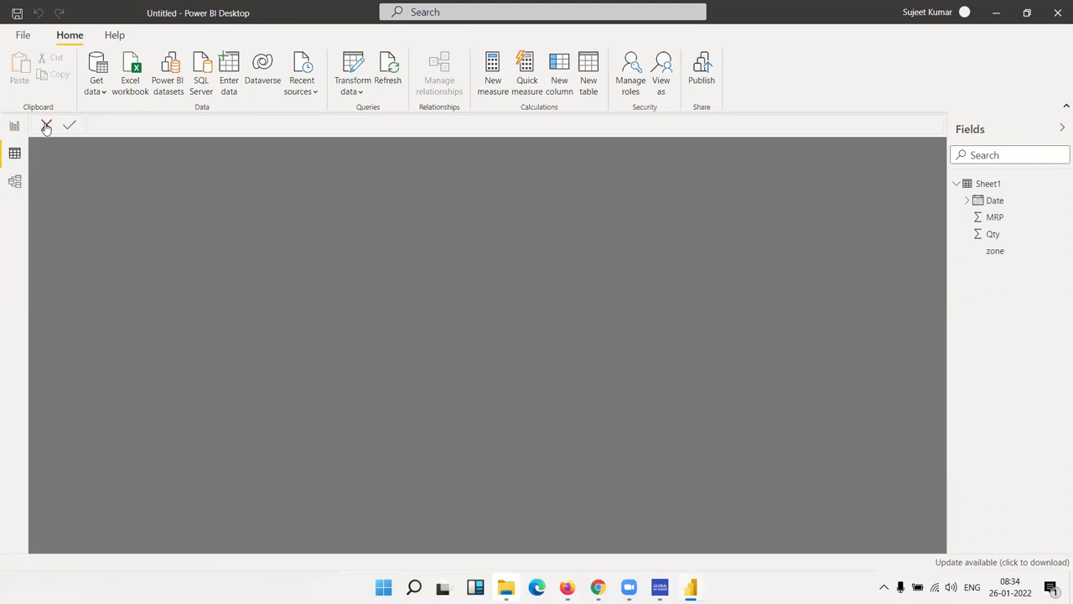
Step: Minimise Power BI Desktop with Win+D to reveal the Windows desktop
key(super+d)
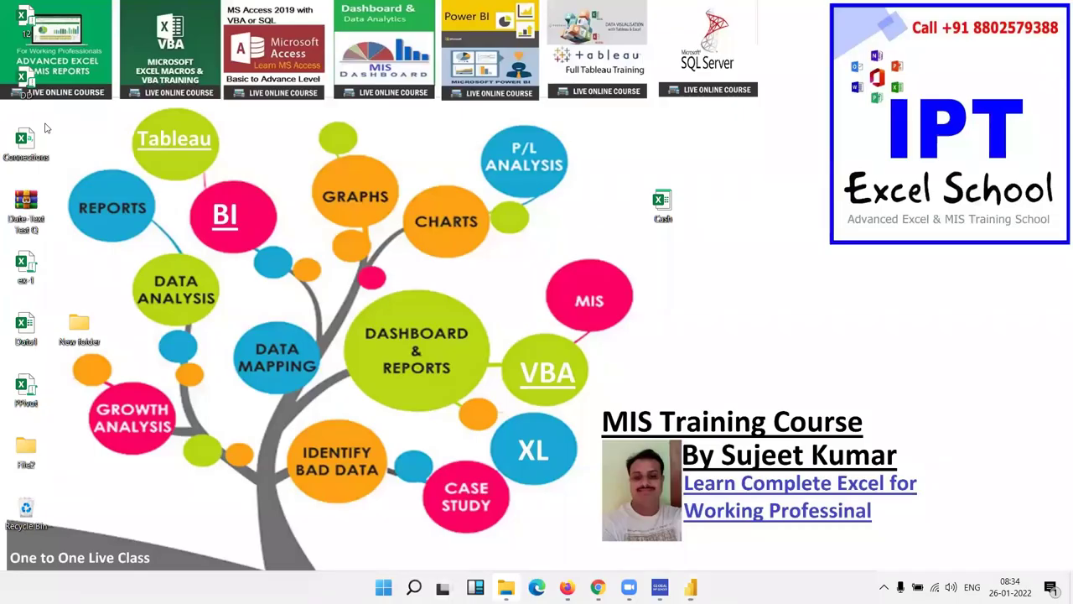